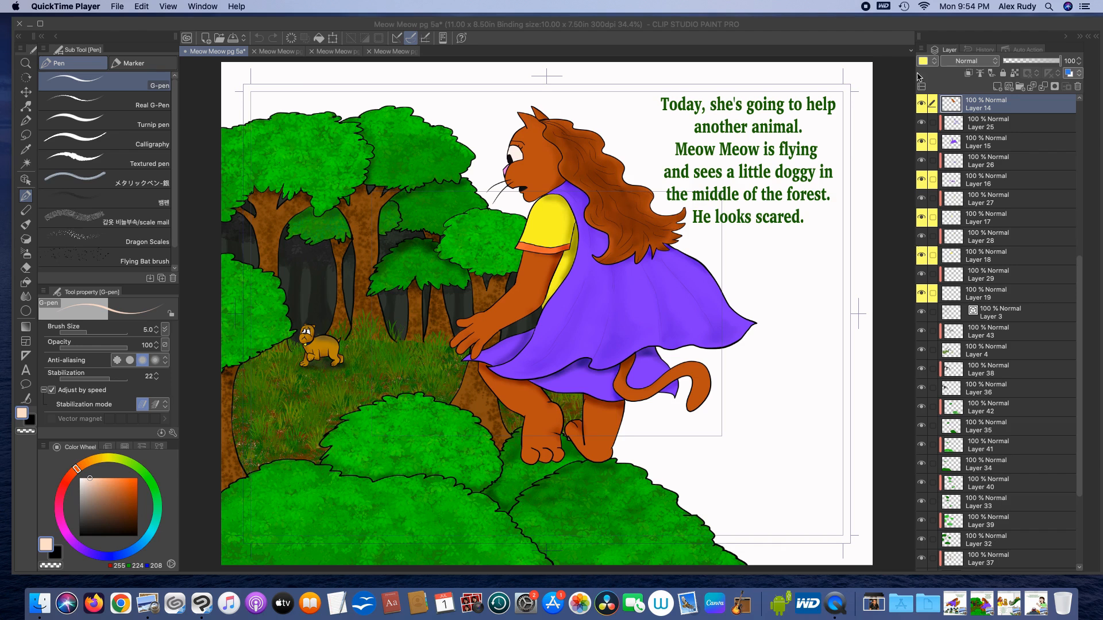
# Change the canvas width to 8.5 in with the canvas kept centered, accepting the deletion of the frames.
pyautogui.click(856, 24)
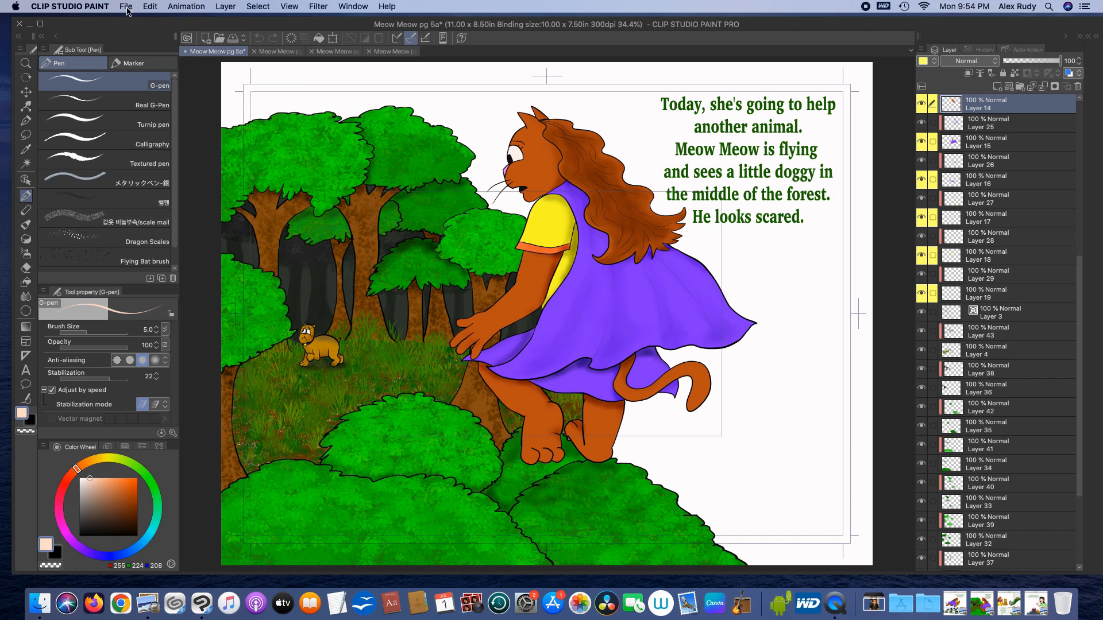
pyautogui.click(151, 7)
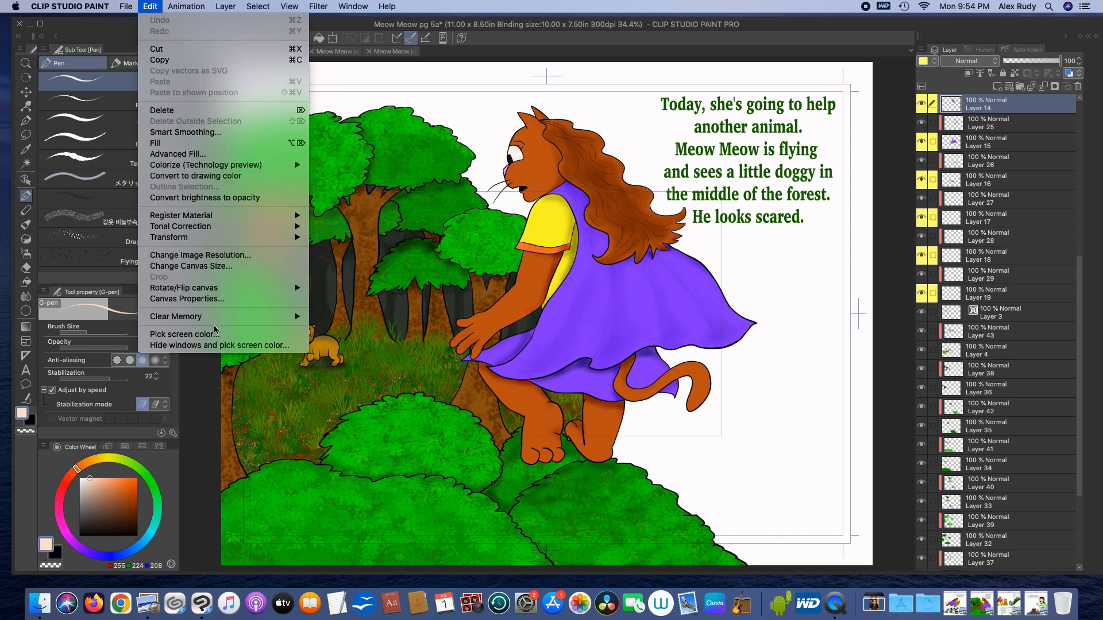
pyautogui.click(222, 268)
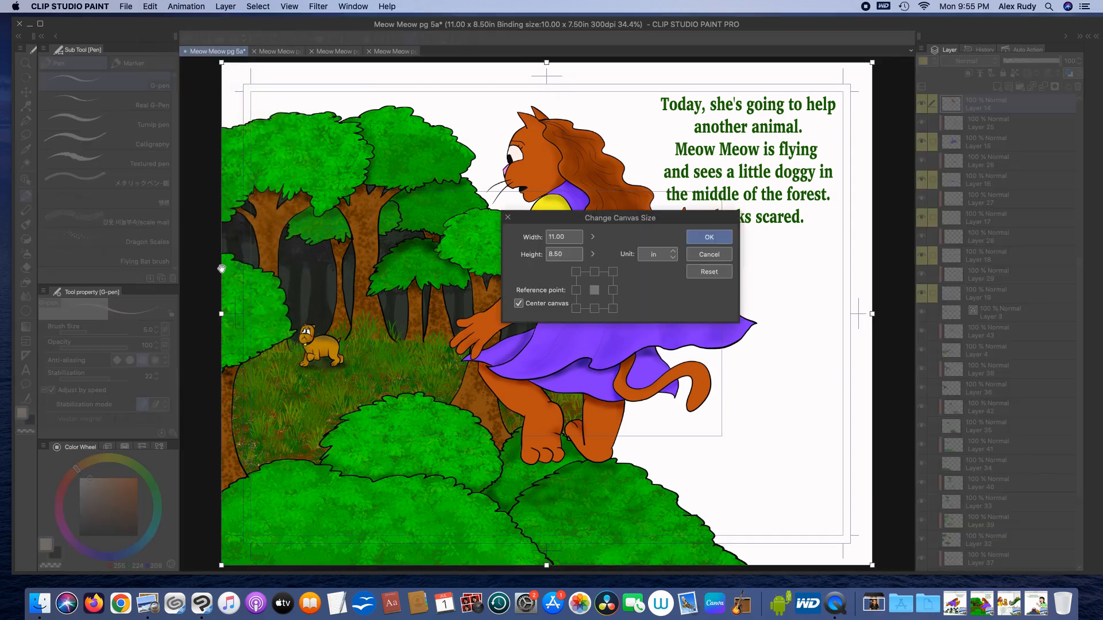
pyautogui.click(675, 257)
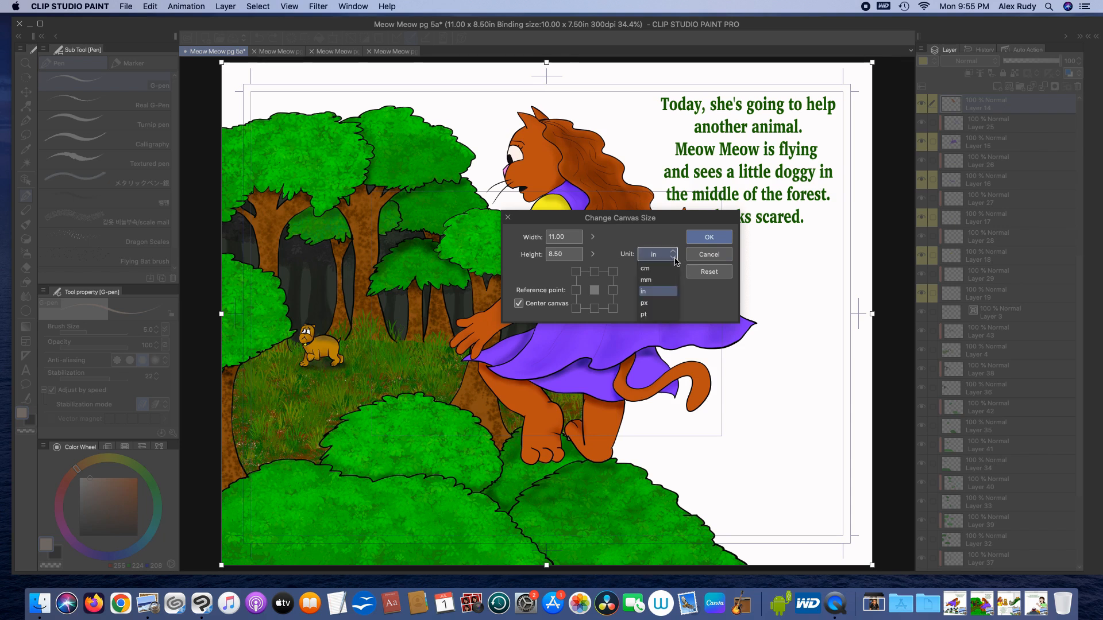
pyautogui.click(675, 296)
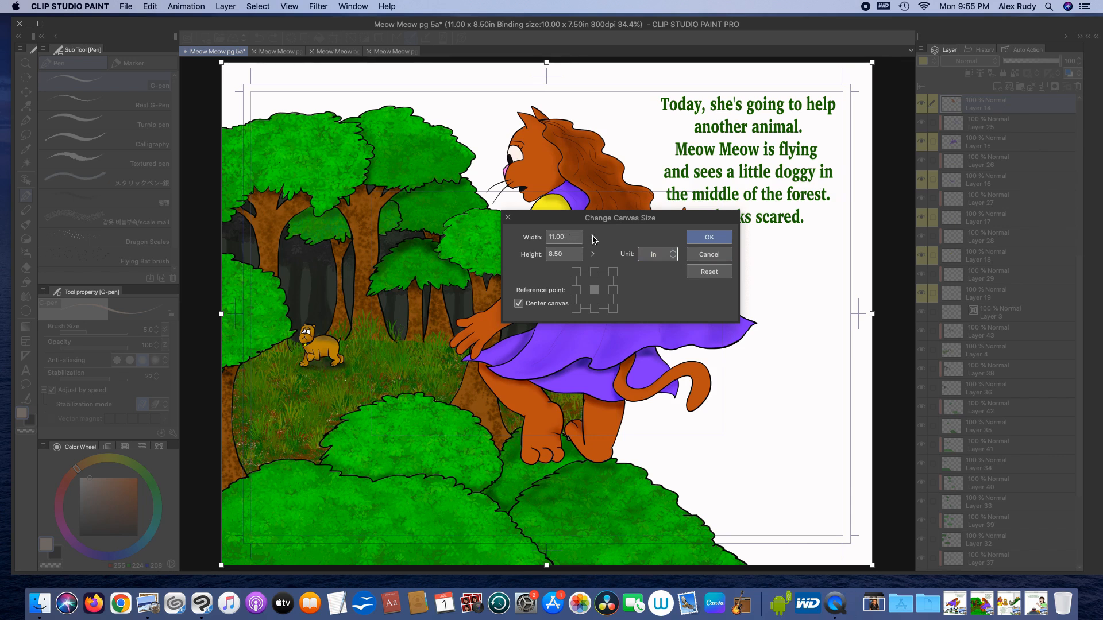
pyautogui.moveTo(594, 240); pyautogui.dragTo(595, 239)
pyautogui.click(566, 240)
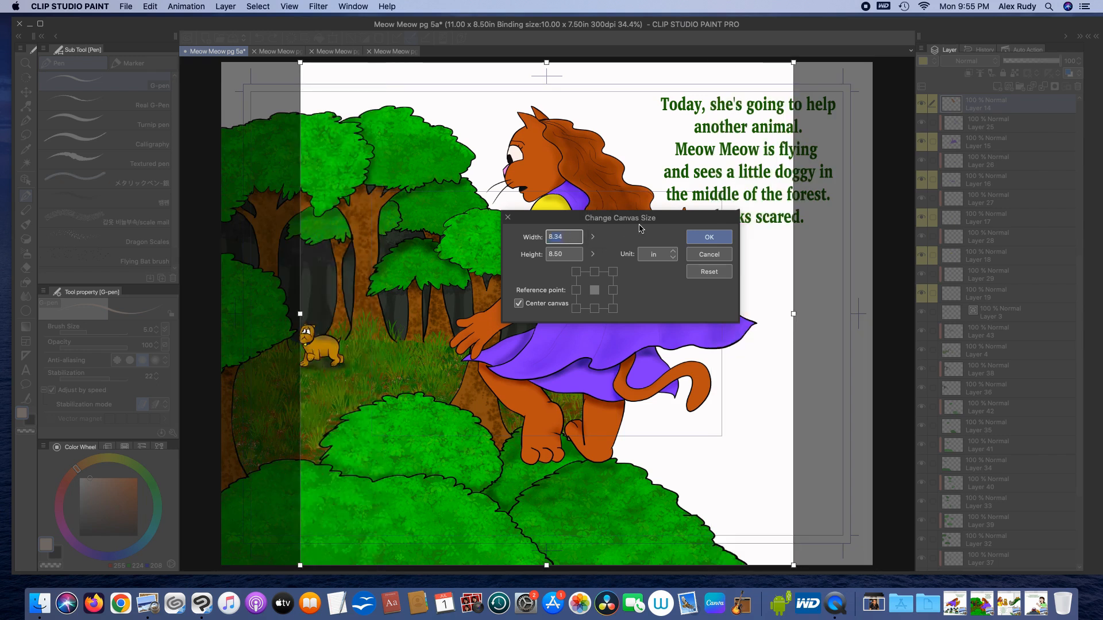
pyautogui.write('8.5')
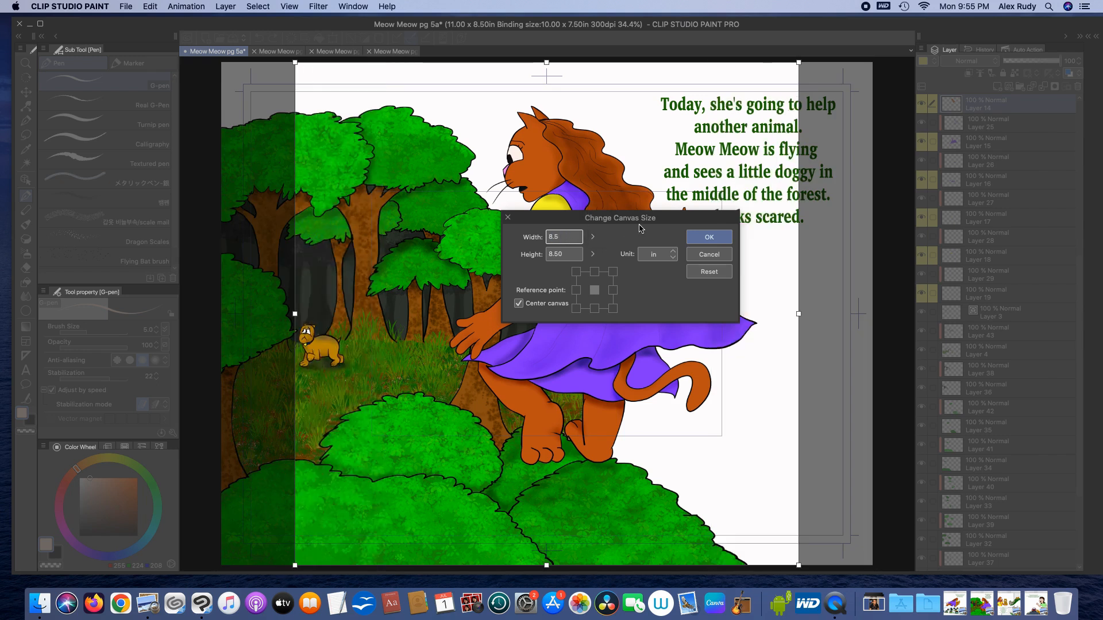
pyautogui.click(711, 237)
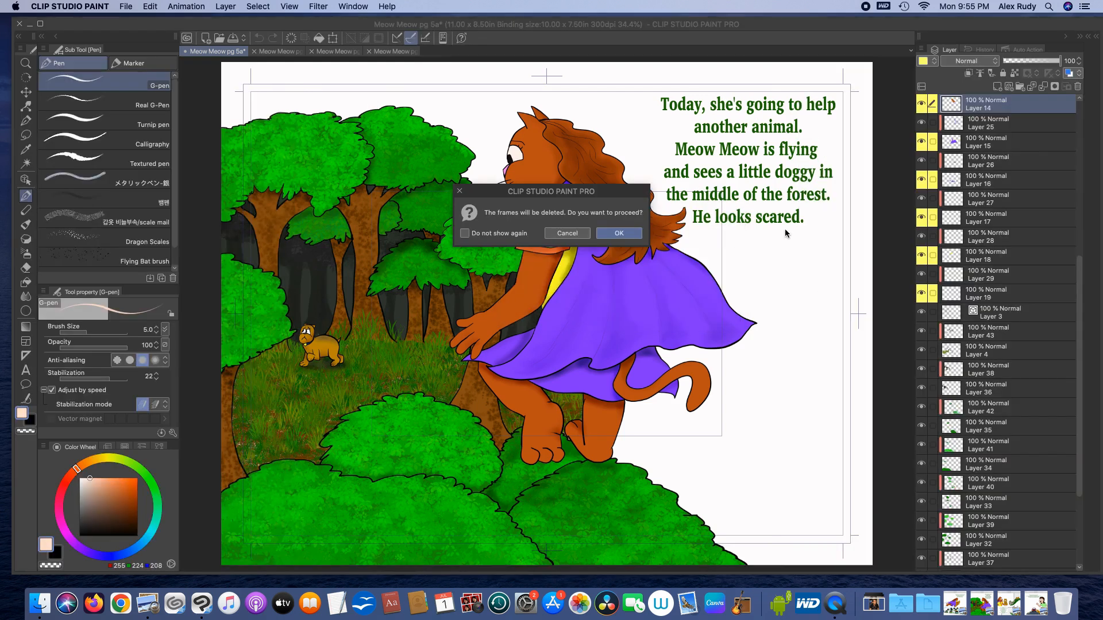
pyautogui.click(621, 238)
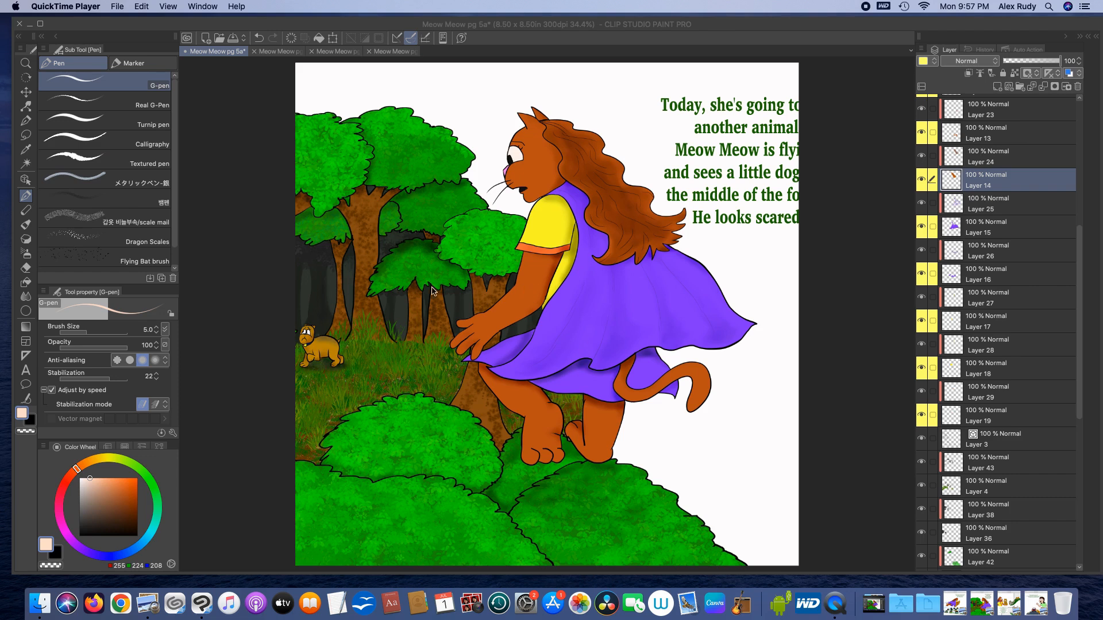
# Select the story text layer at the top of the layer stack.
pyautogui.click(1084, 266)
pyautogui.scroll(10, 976, 402)
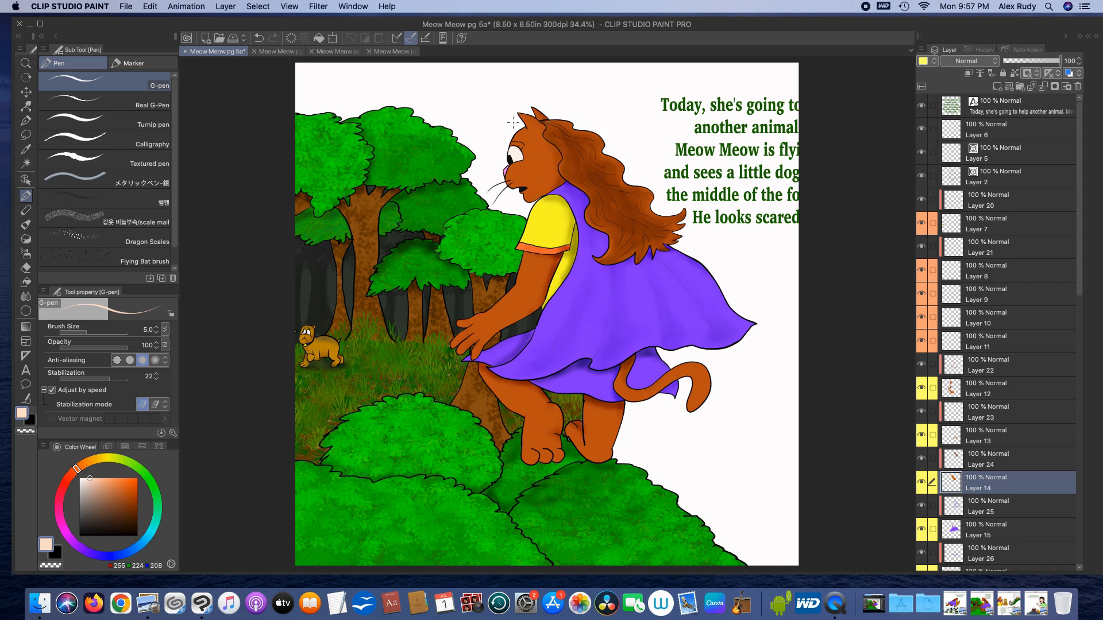
pyautogui.click(980, 104)
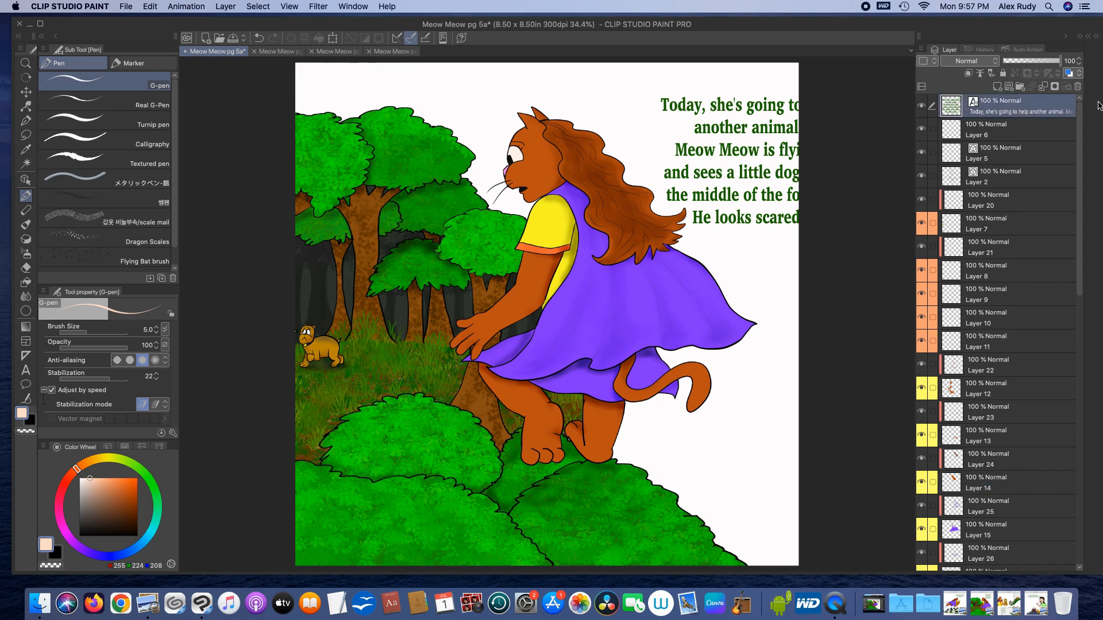
# Enable the crop mark and default border, setting the finish border to 7.5 in wide and 7.5 in high.
pyautogui.click(287, 6)
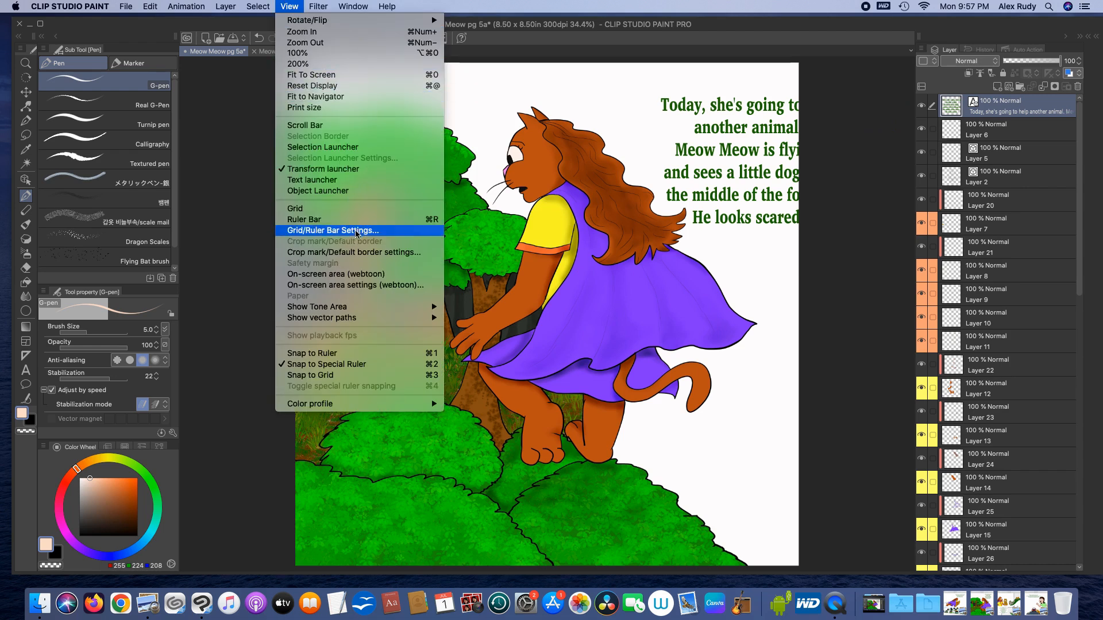
pyautogui.click(379, 253)
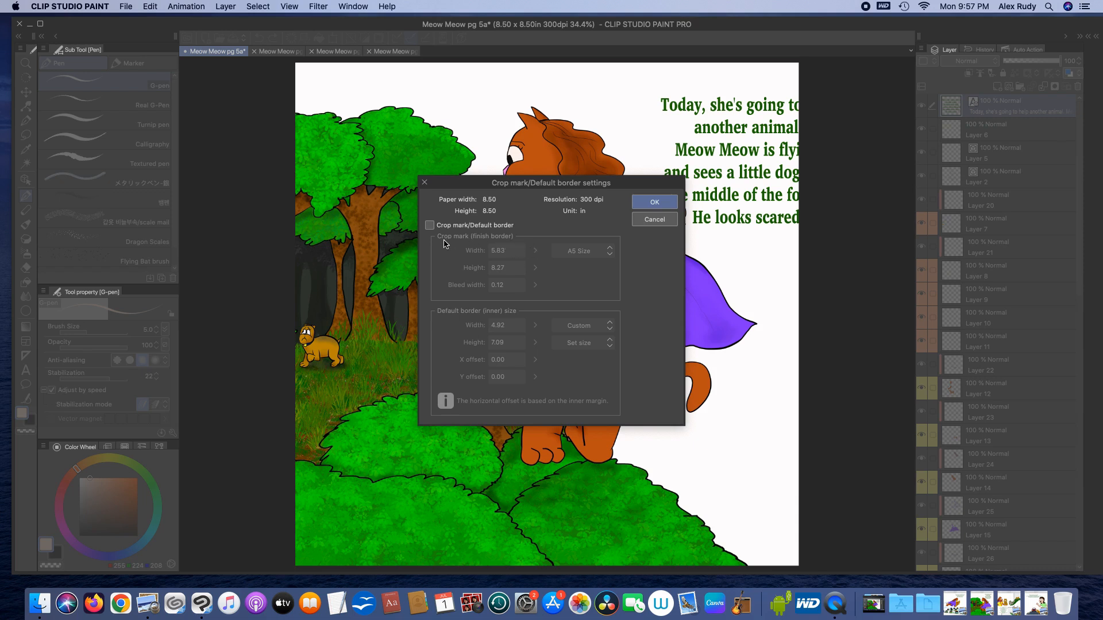
pyautogui.click(430, 225)
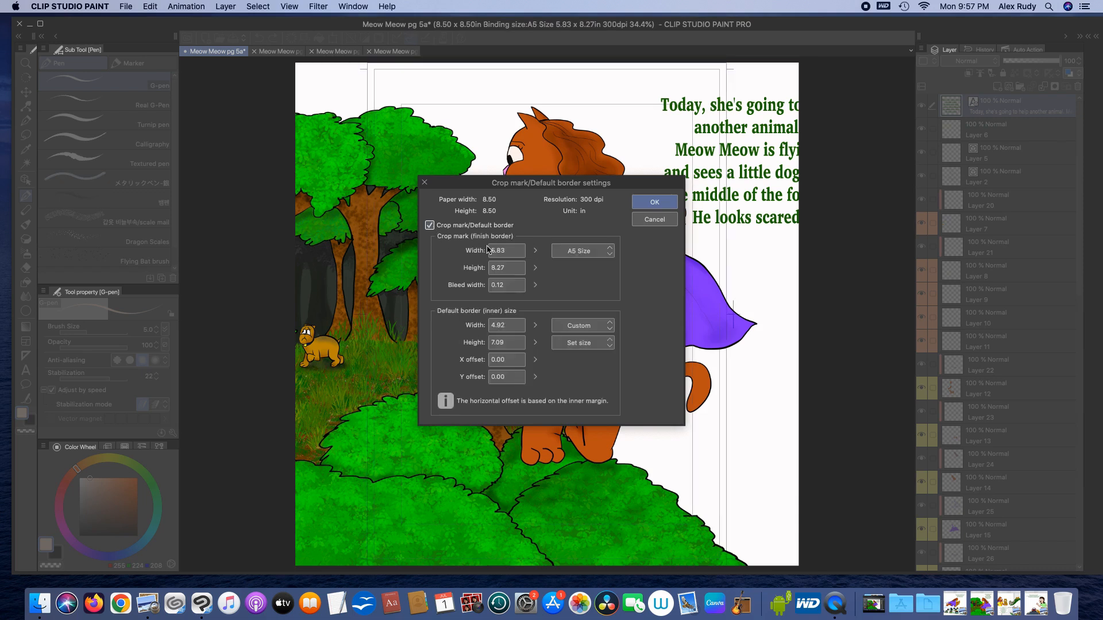
pyautogui.click(518, 251)
pyautogui.write('7.5')
pyautogui.press('Tab')
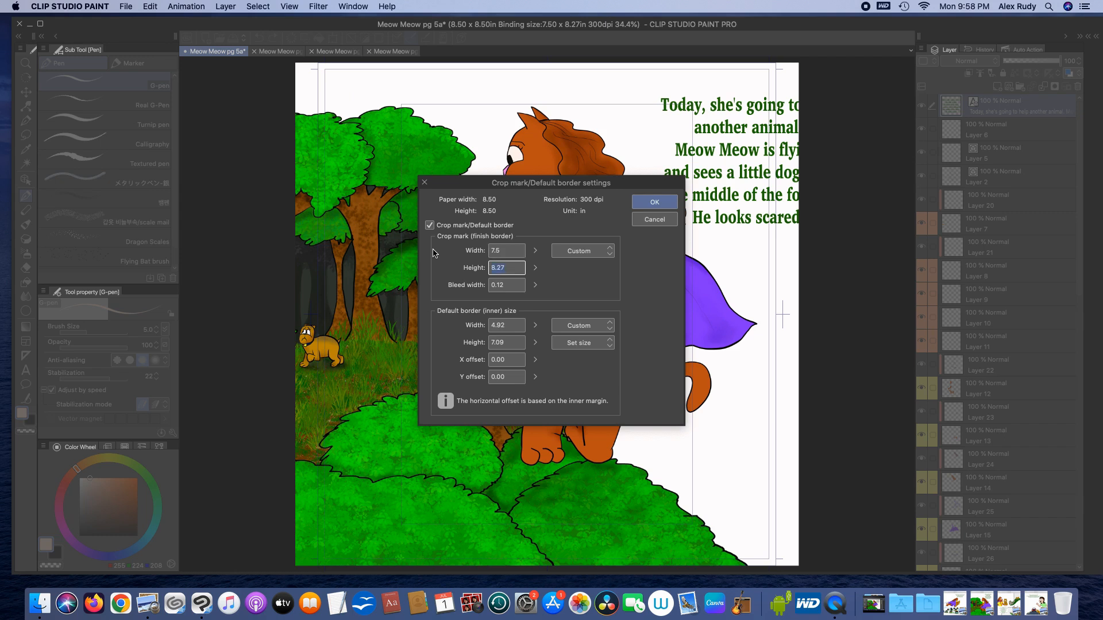
pyautogui.write('7.5')
pyautogui.press('Tab')
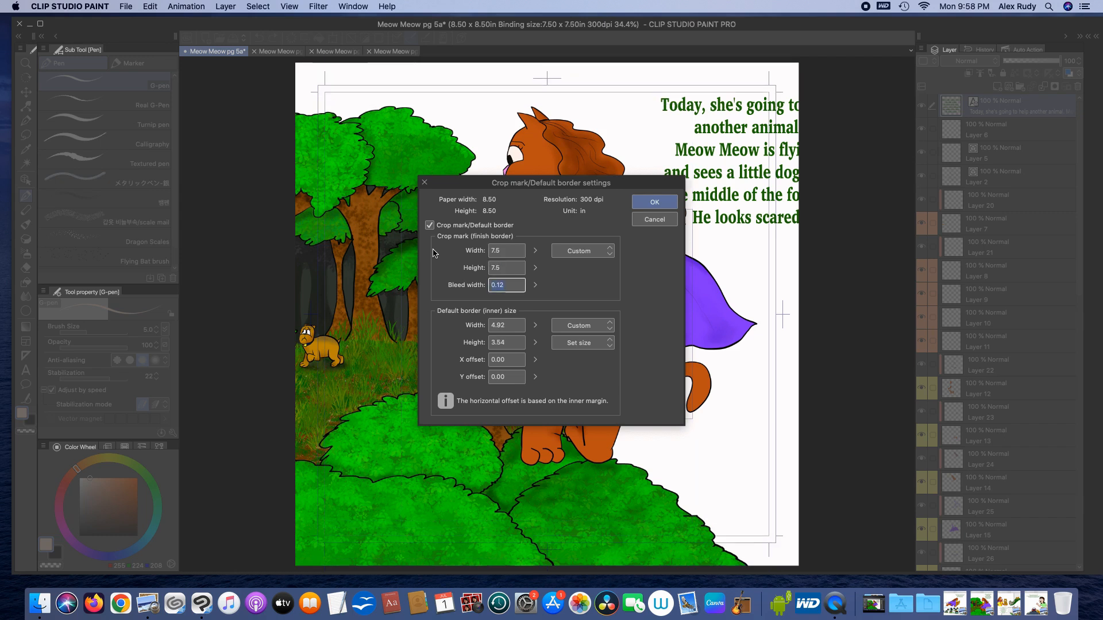
pyautogui.click(654, 203)
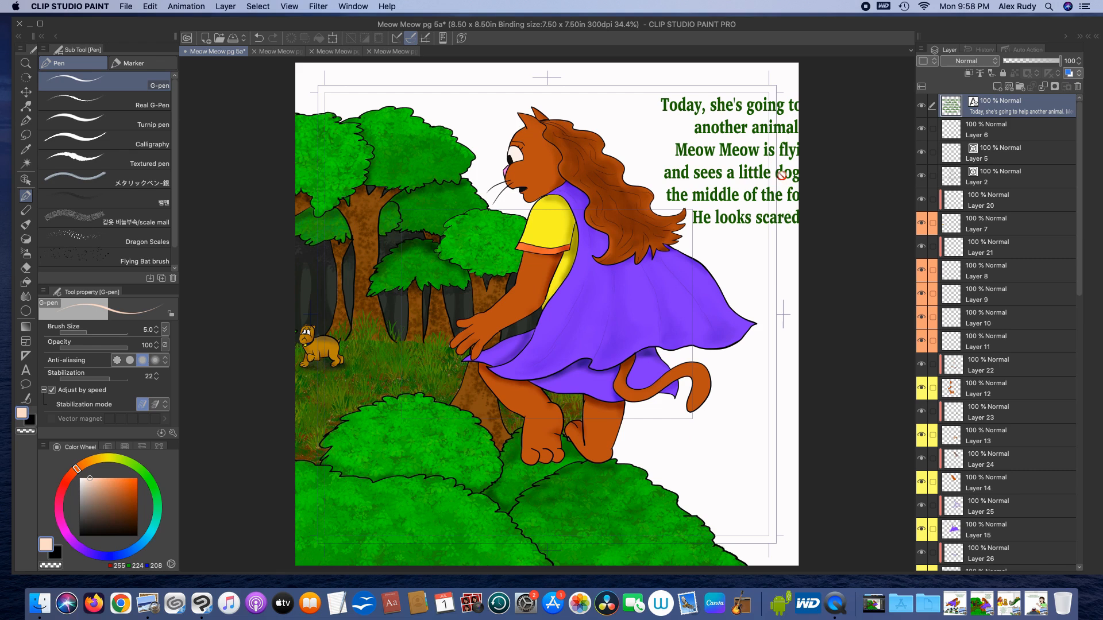
# Move the story text block fully inside the page's crop border and reduce its height slightly from the upper edge.
pyautogui.click(920, 246)
pyautogui.click(27, 377)
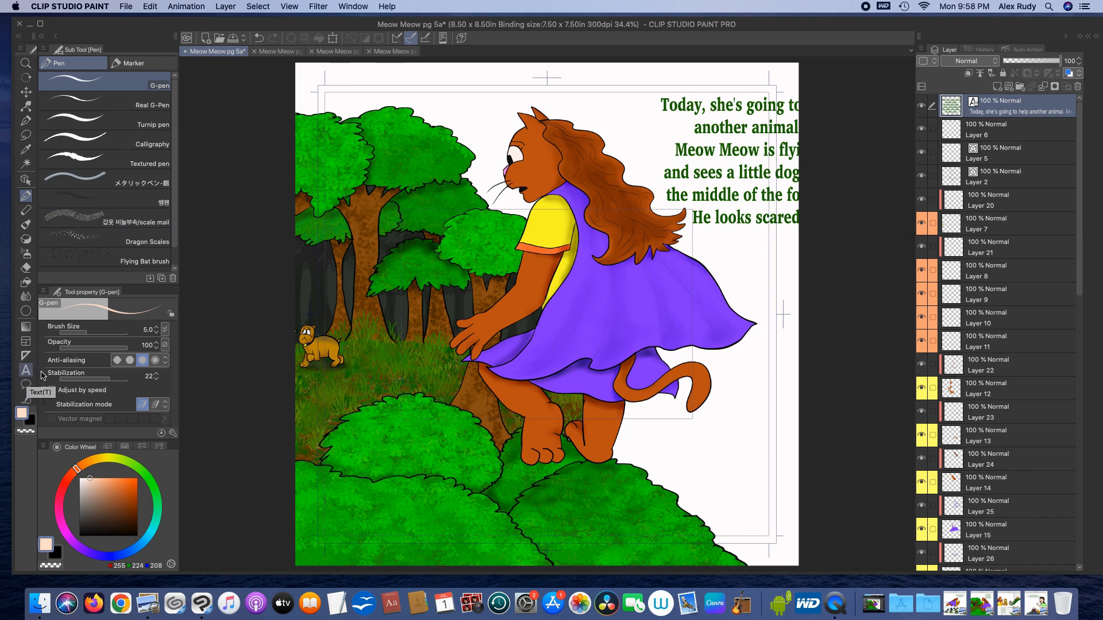
pyautogui.click(756, 147)
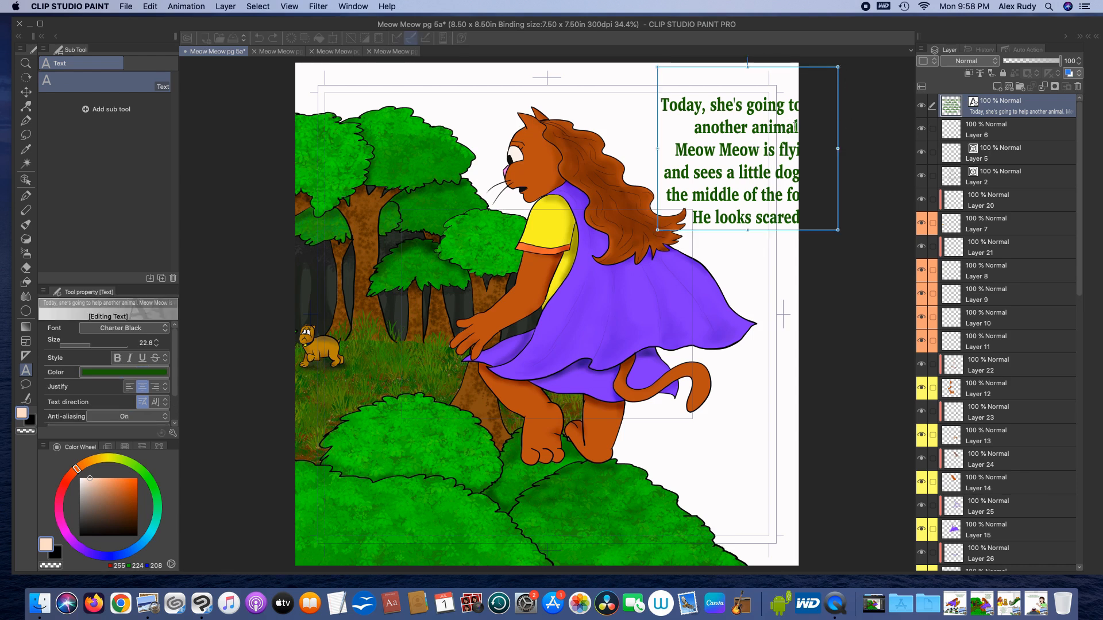
pyautogui.moveTo(800, 69); pyautogui.dragTo(726, 80)
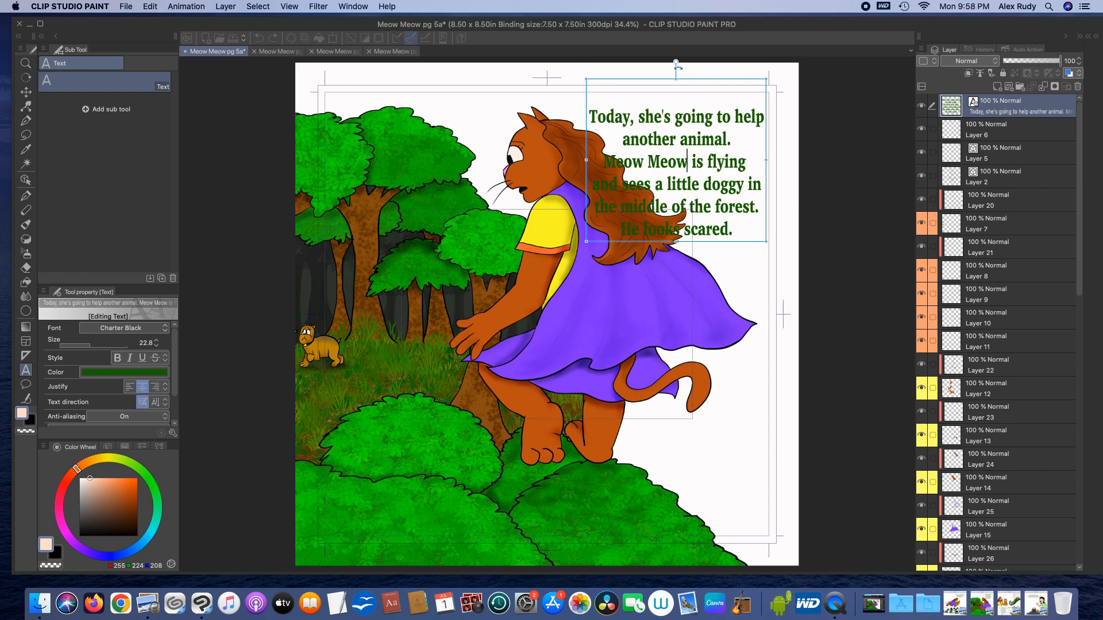
pyautogui.moveTo(676, 79); pyautogui.dragTo(676, 92)
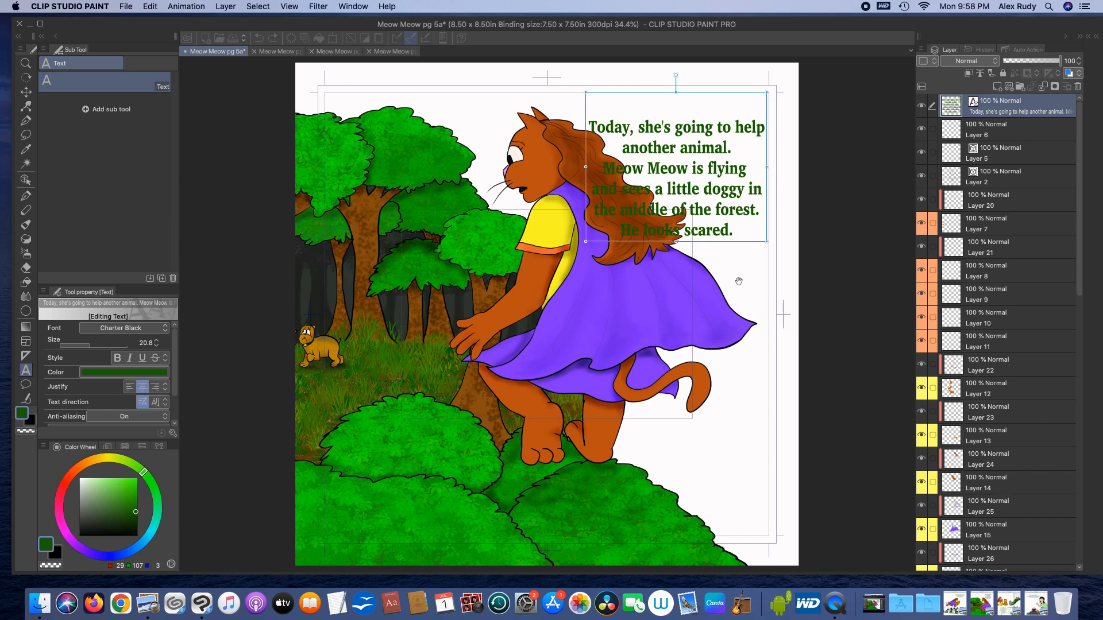
pyautogui.click(30, 198)
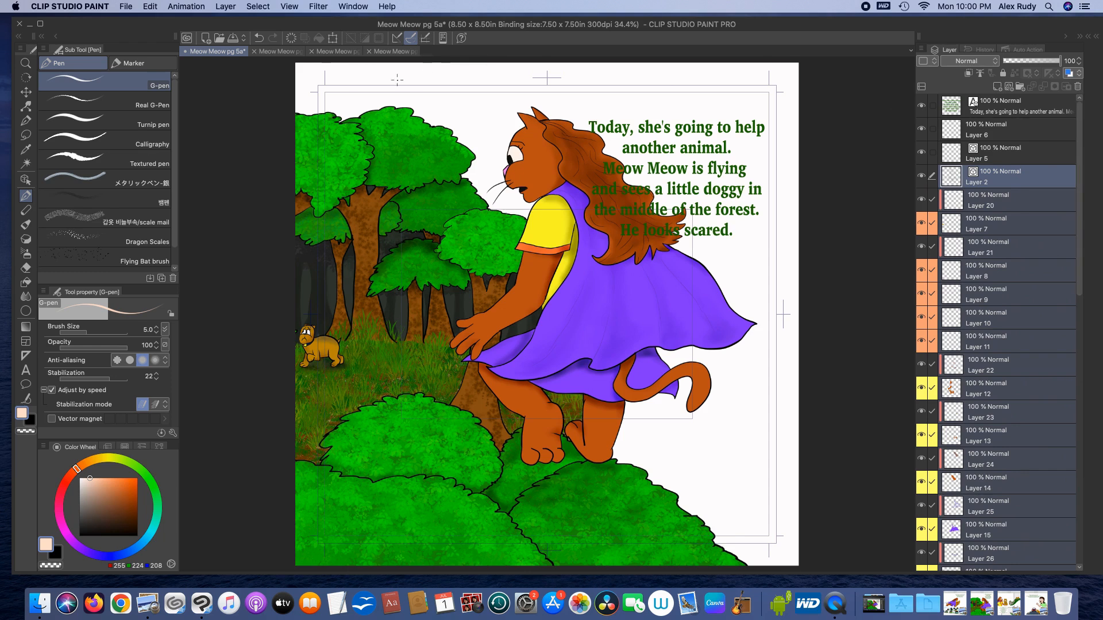
# Scale the artwork layers below the text down to about 86%, keeping their lower-right corner in place.
pyautogui.click(333, 38)
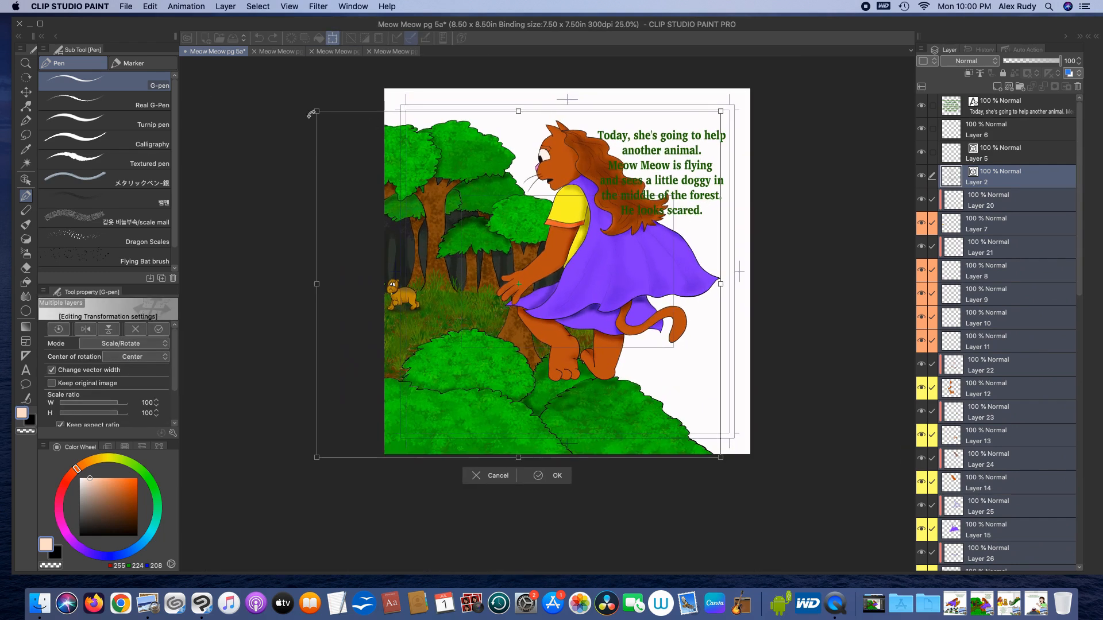
pyautogui.moveTo(319, 113); pyautogui.dragTo(386, 156)
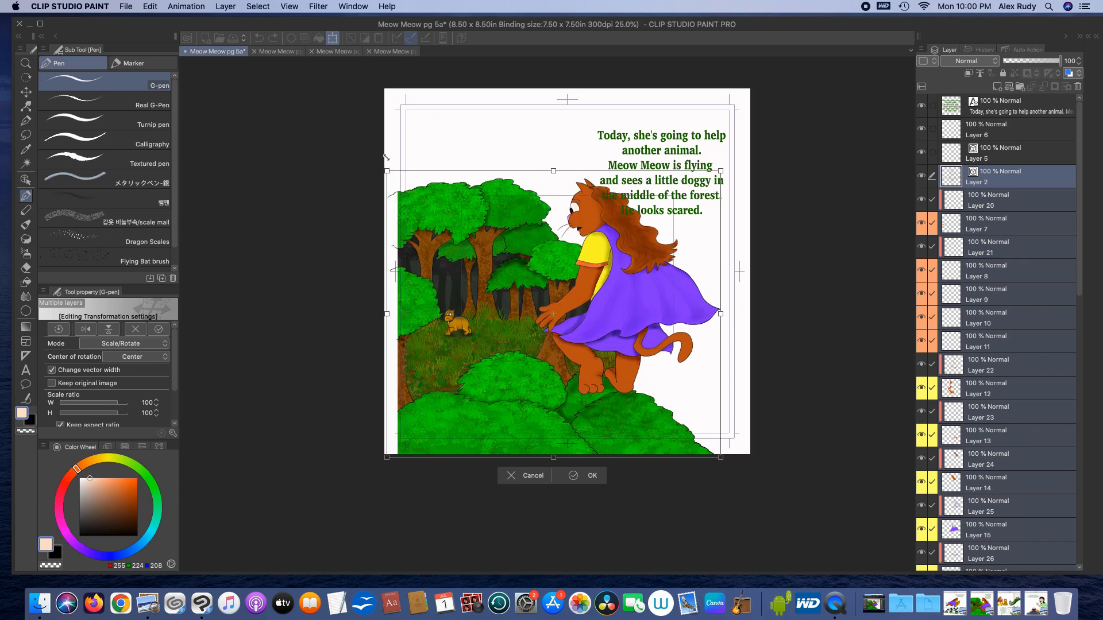
pyautogui.moveTo(385, 157); pyautogui.dragTo(382, 156)
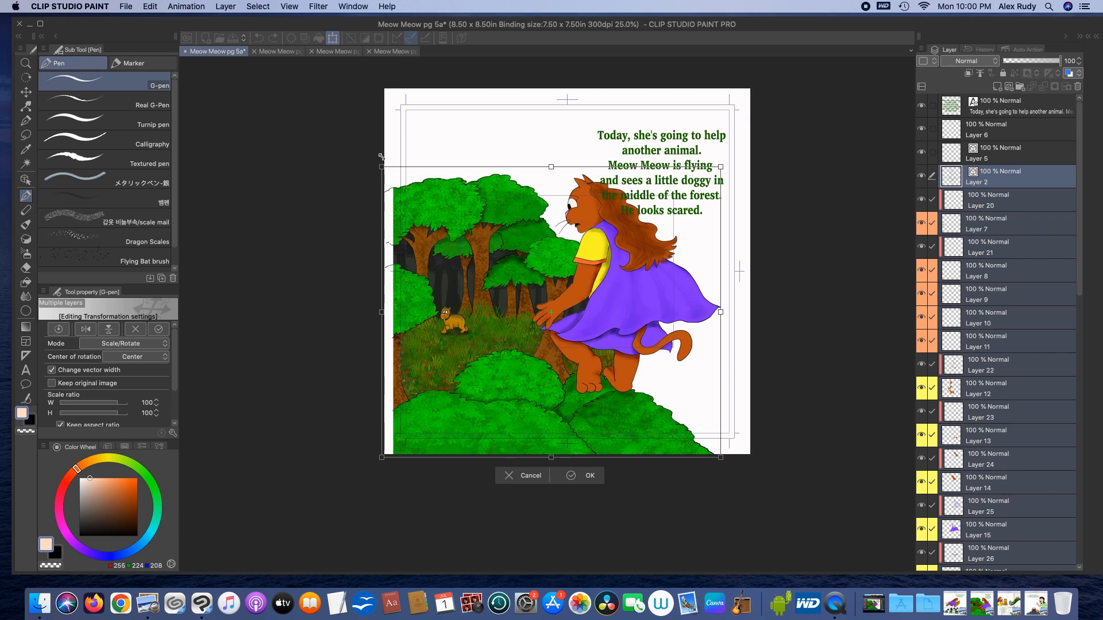
pyautogui.moveTo(380, 156); pyautogui.dragTo(372, 157)
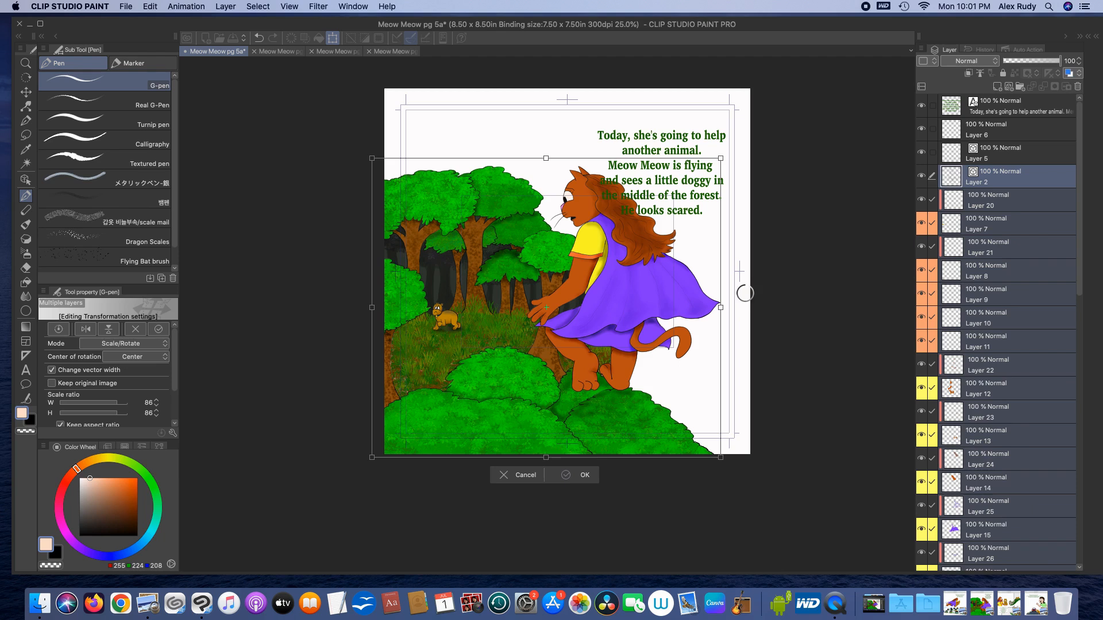
pyautogui.press('Return')
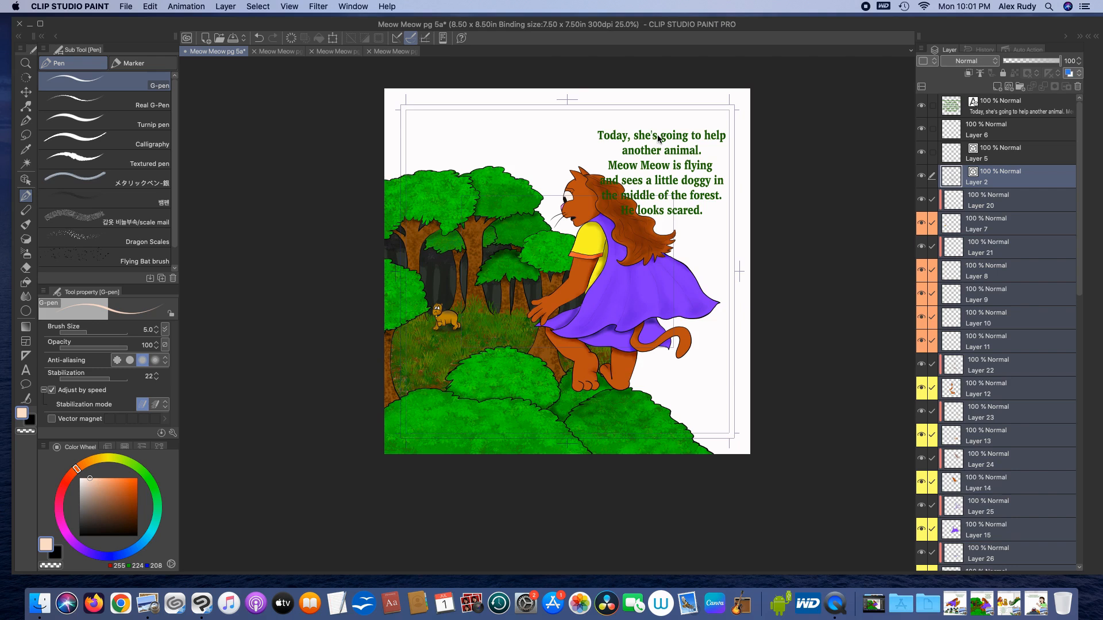
# Shrink the story text block from its lower-left corner so it fits above the cat's hair.
pyautogui.scroll(2, 658, 138)
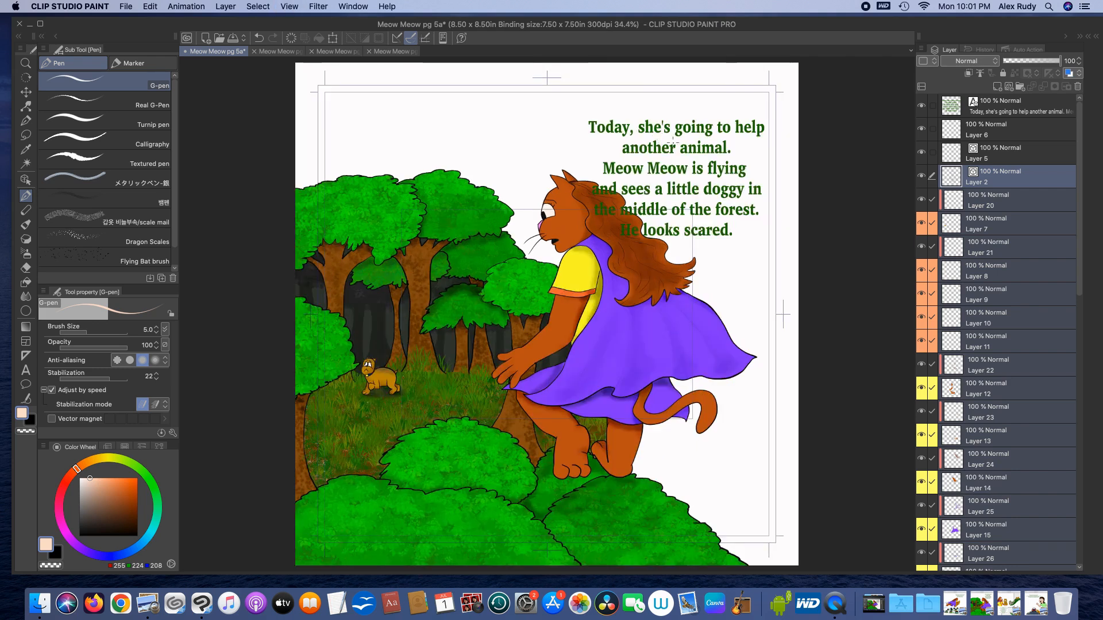
pyautogui.click(982, 108)
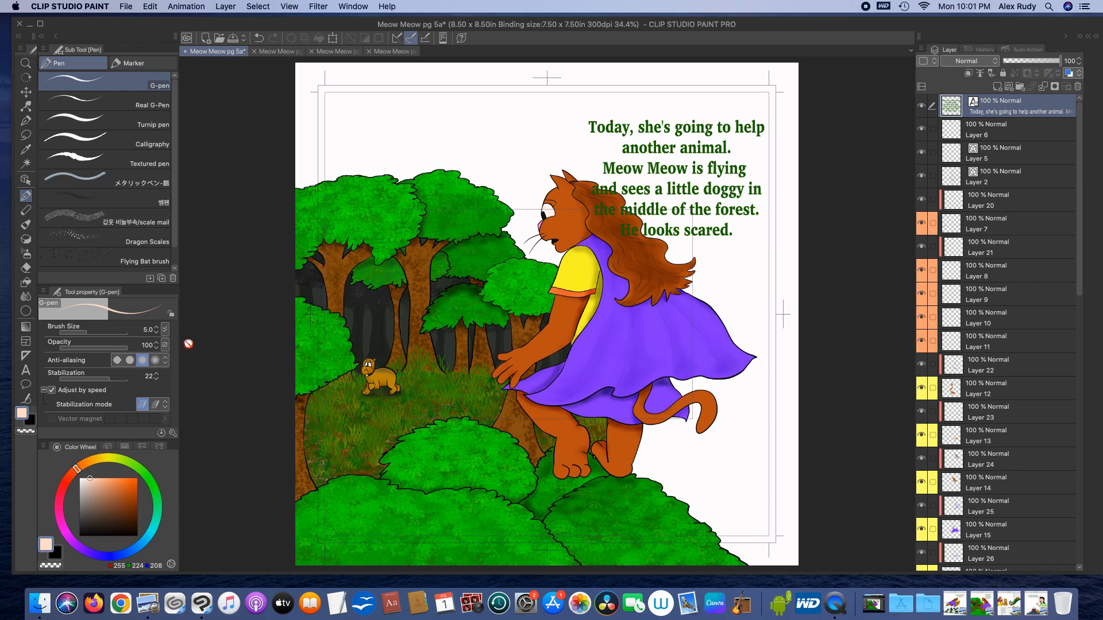
pyautogui.click(25, 370)
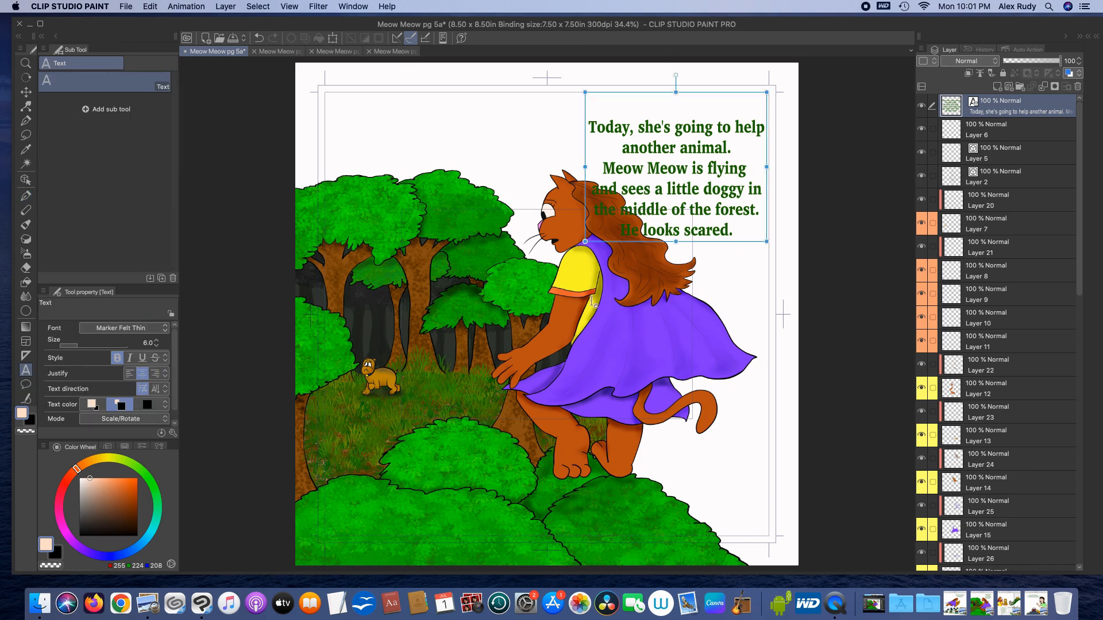
pyautogui.moveTo(585, 242); pyautogui.dragTo(608, 194)
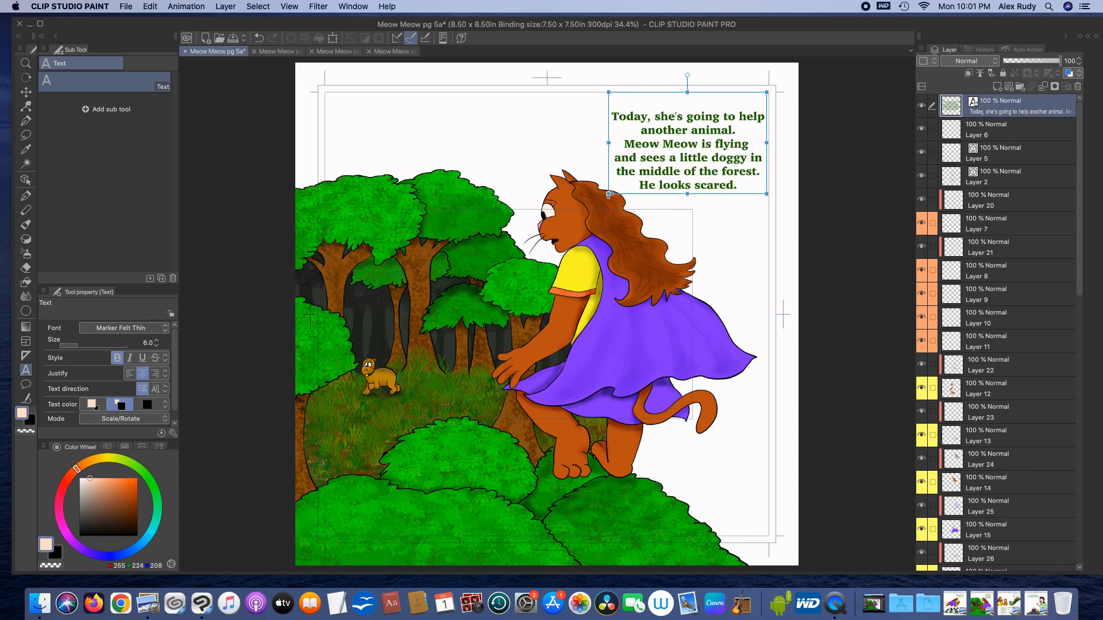
pyautogui.click(726, 249)
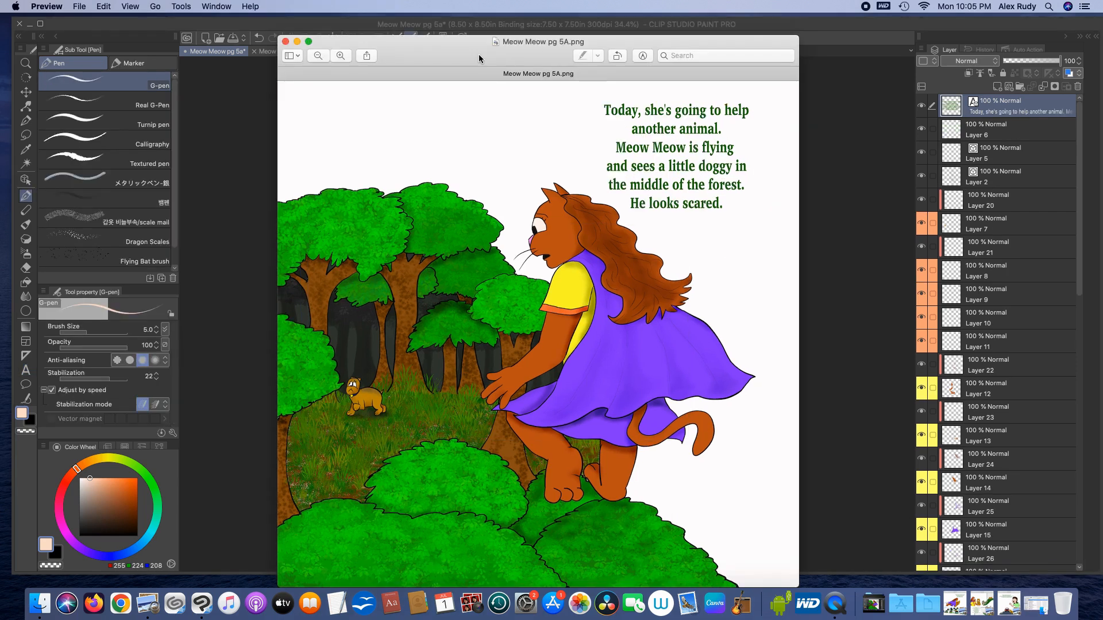
# Review and close the exported Meow Meow pg 5A.png in Preview, and switch to the Meow Meow pg 5 document in Clip Studio Paint.
pyautogui.moveTo(464, 58); pyautogui.dragTo(556, 77)
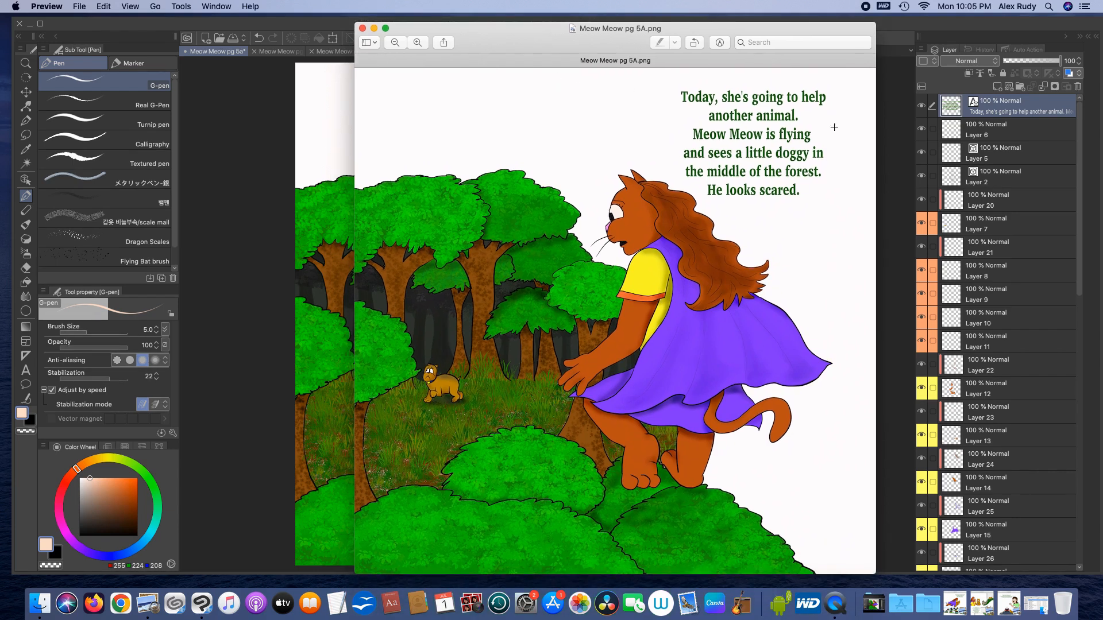
pyautogui.click(362, 29)
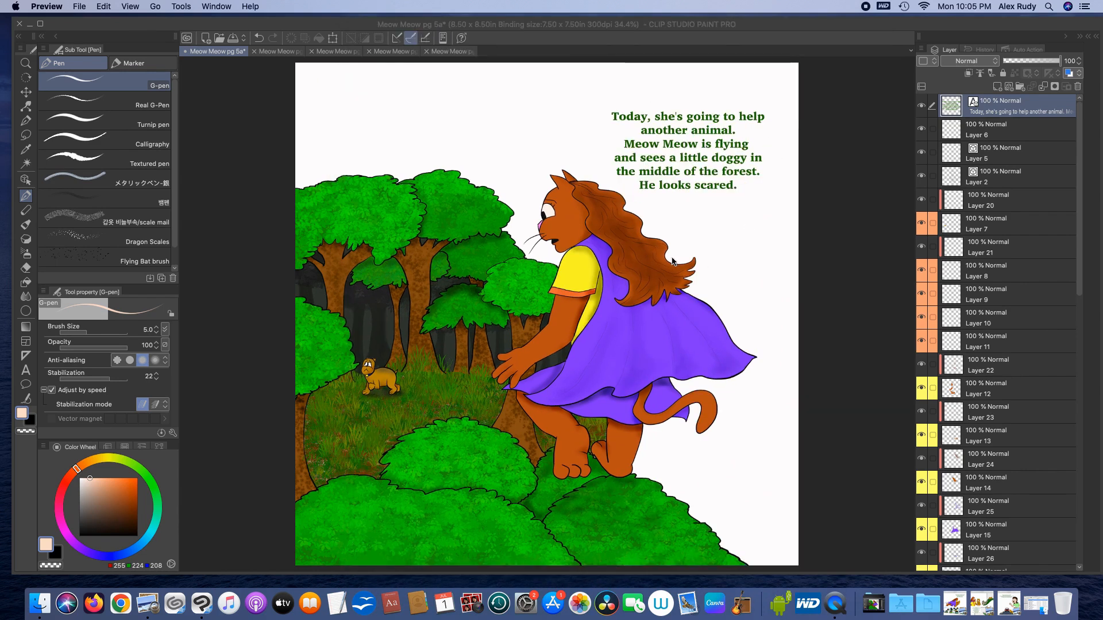
pyautogui.click(284, 53)
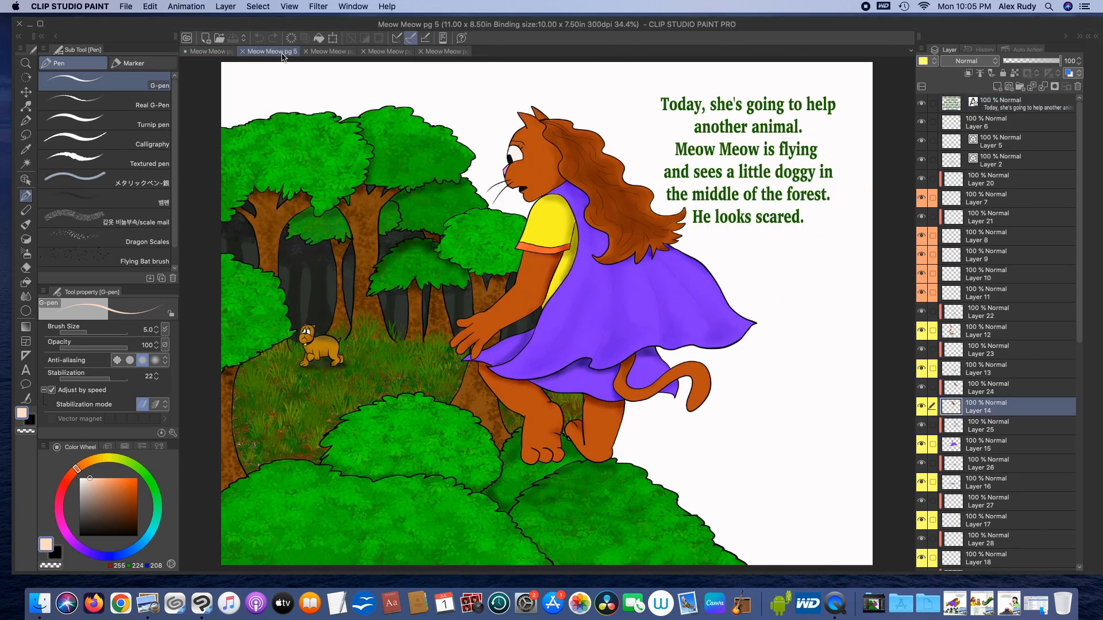
# Compare the square Meow Meow pg 5a page with the original Meow Meow pg 5 by alternating between the two documents.
pyautogui.click(212, 53)
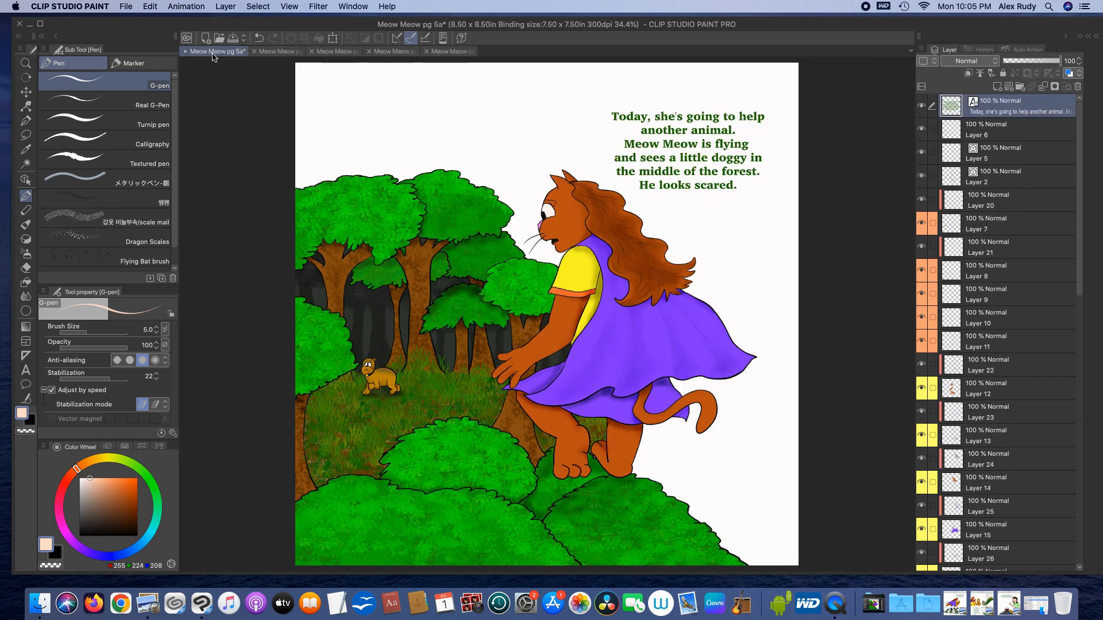
pyautogui.click(273, 52)
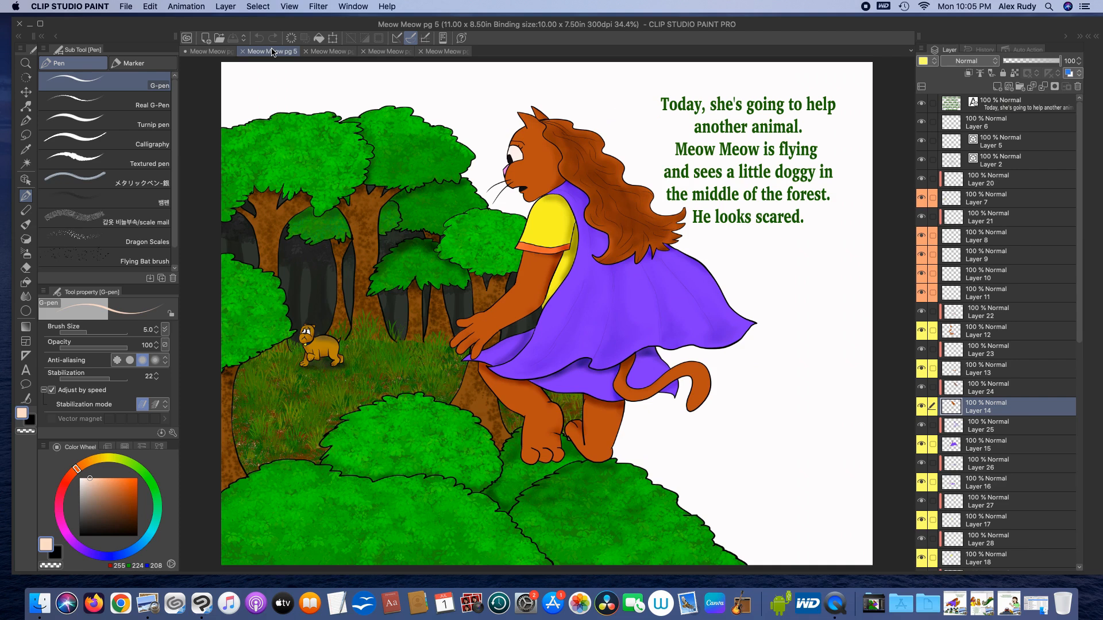
pyautogui.click(233, 53)
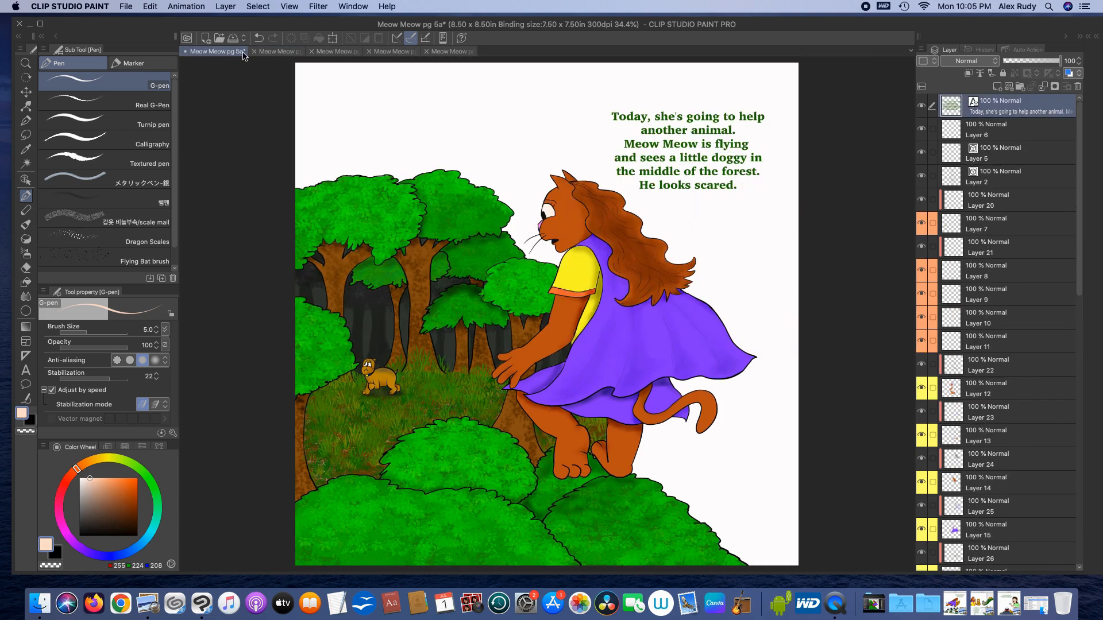
pyautogui.click(270, 53)
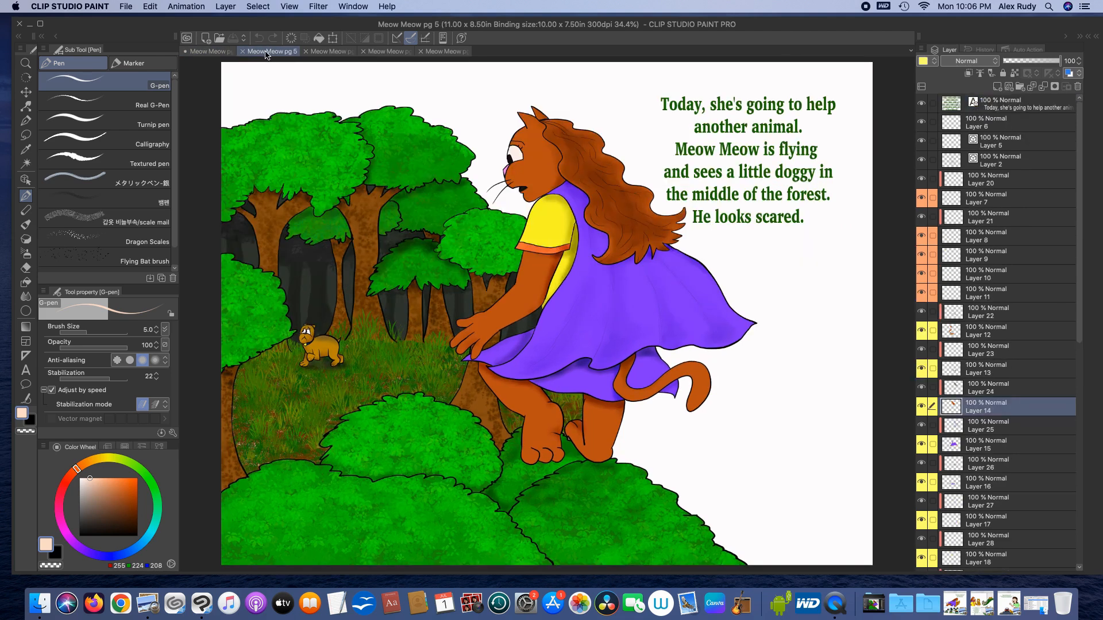
# Compare the original Meow Meow pg 12 document with the square Meow Meow pg 12A.png in Preview, then close the image.
pyautogui.click(320, 53)
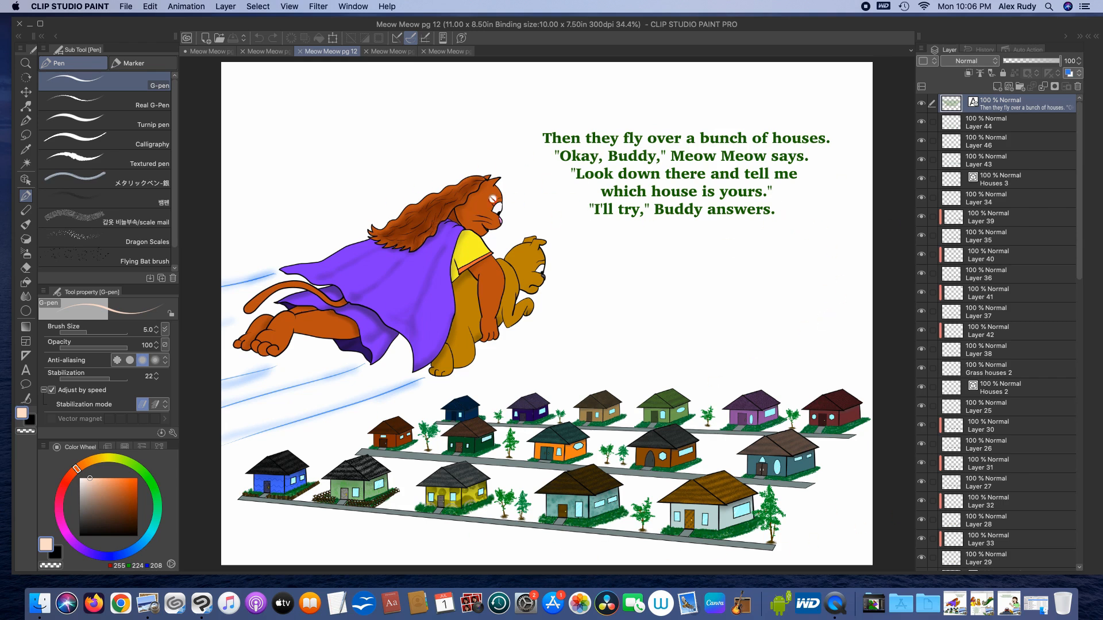
pyautogui.click(954, 604)
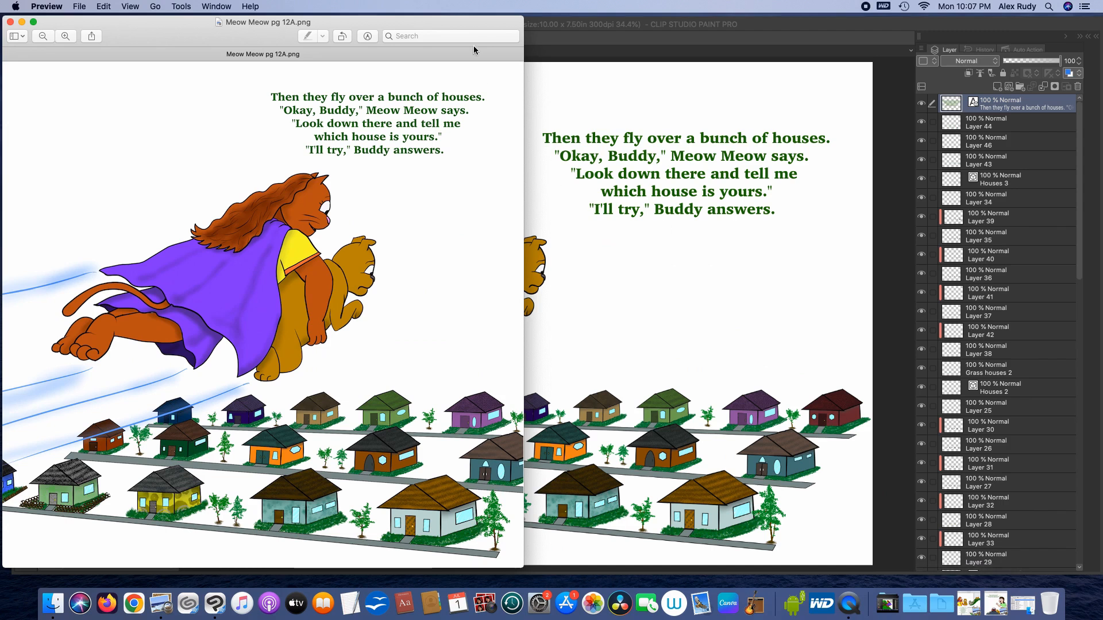
pyautogui.moveTo(462, 25); pyautogui.dragTo(770, 64)
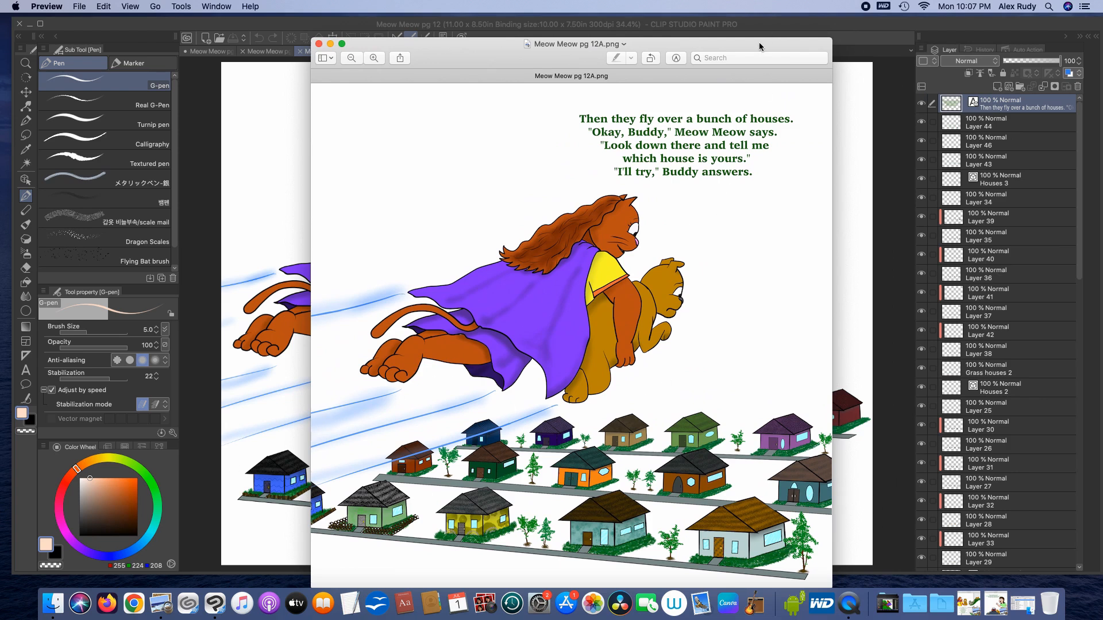
pyautogui.moveTo(758, 44)
pyautogui.mouseDown()
pyautogui.moveTo(160, 85)
pyautogui.moveTo(651, 65)
pyautogui.moveTo(684, 60)
pyautogui.moveTo(471, 68)
pyautogui.moveTo(786, 26)
pyautogui.moveTo(772, 37)
pyautogui.mouseUp()
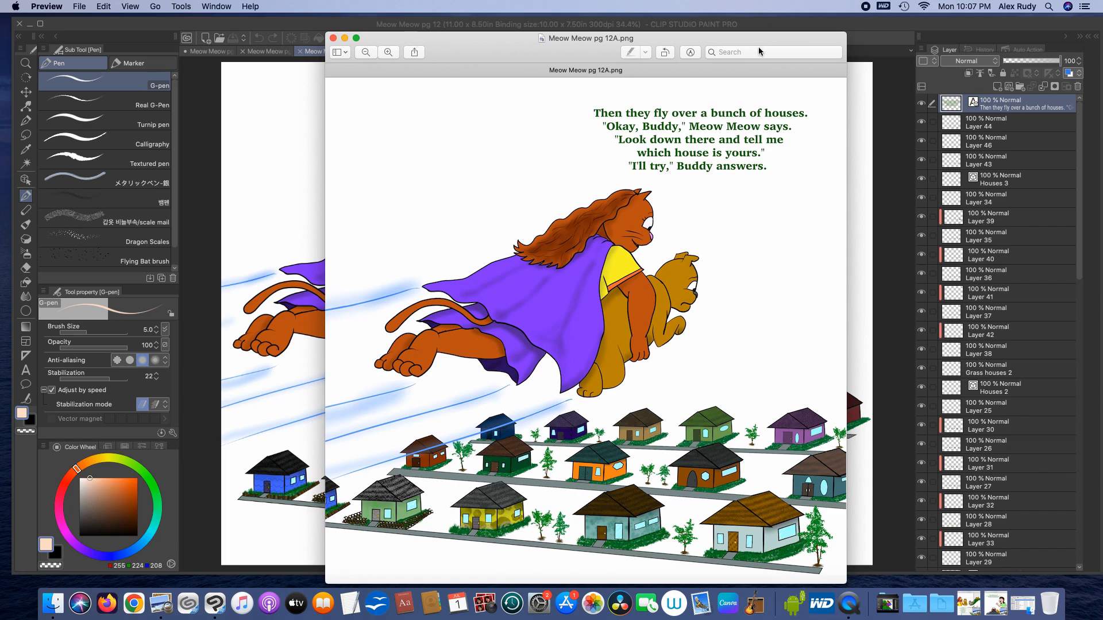
pyautogui.moveTo(762, 40); pyautogui.dragTo(657, 36)
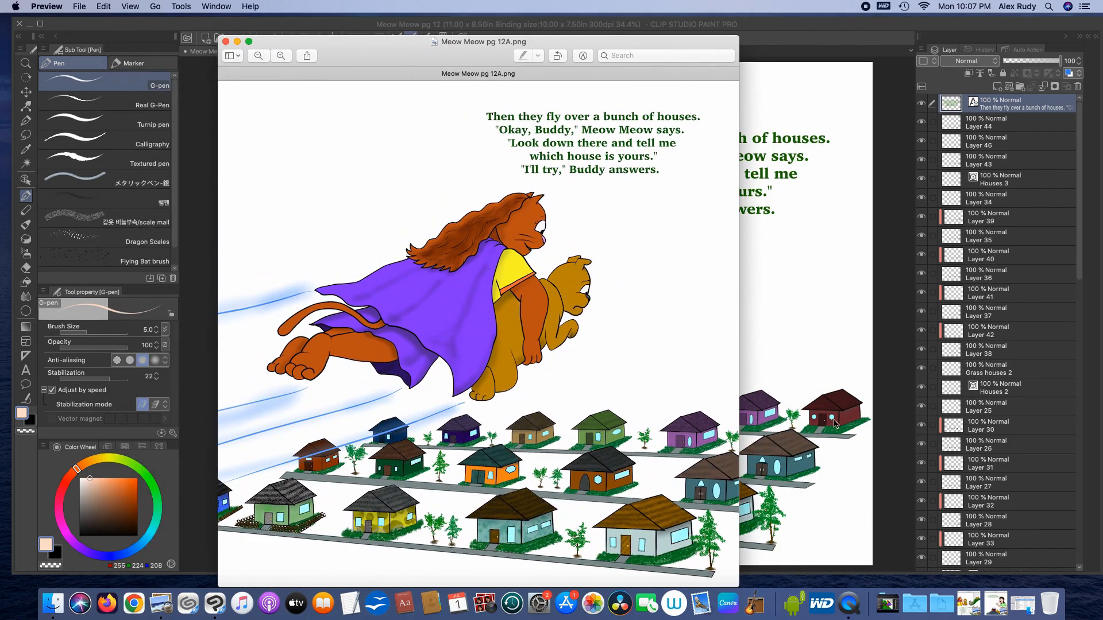
pyautogui.moveTo(666, 42); pyautogui.dragTo(716, 33)
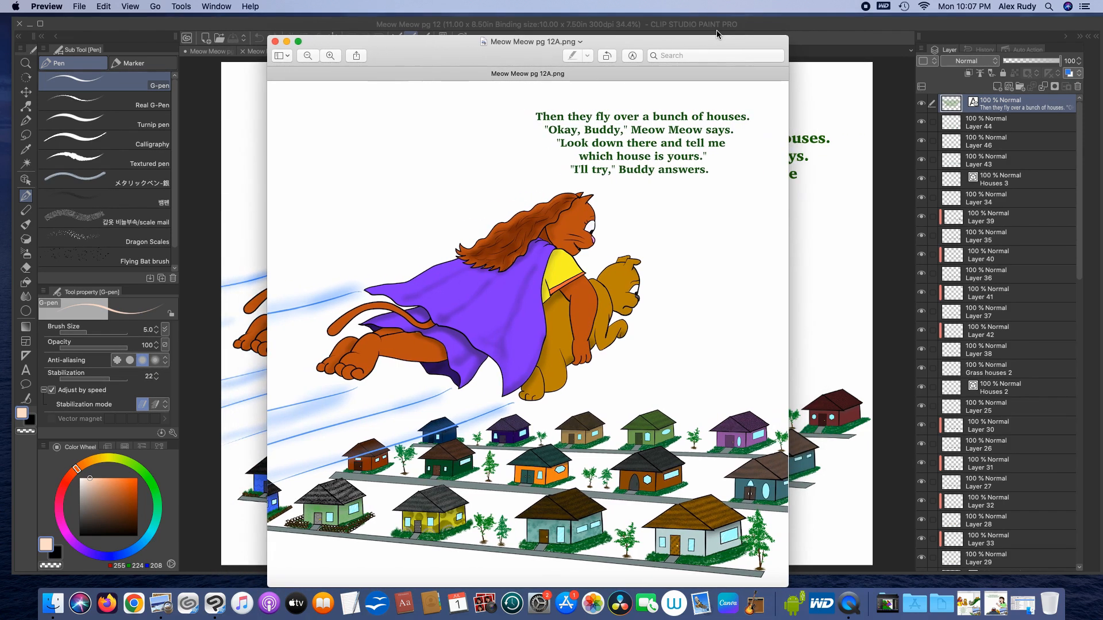
pyautogui.click(275, 42)
# Compare the original Meow Meow pg 21 document with the square Meow Meow pg 21A.png in Preview, then close the image.
pyautogui.click(393, 52)
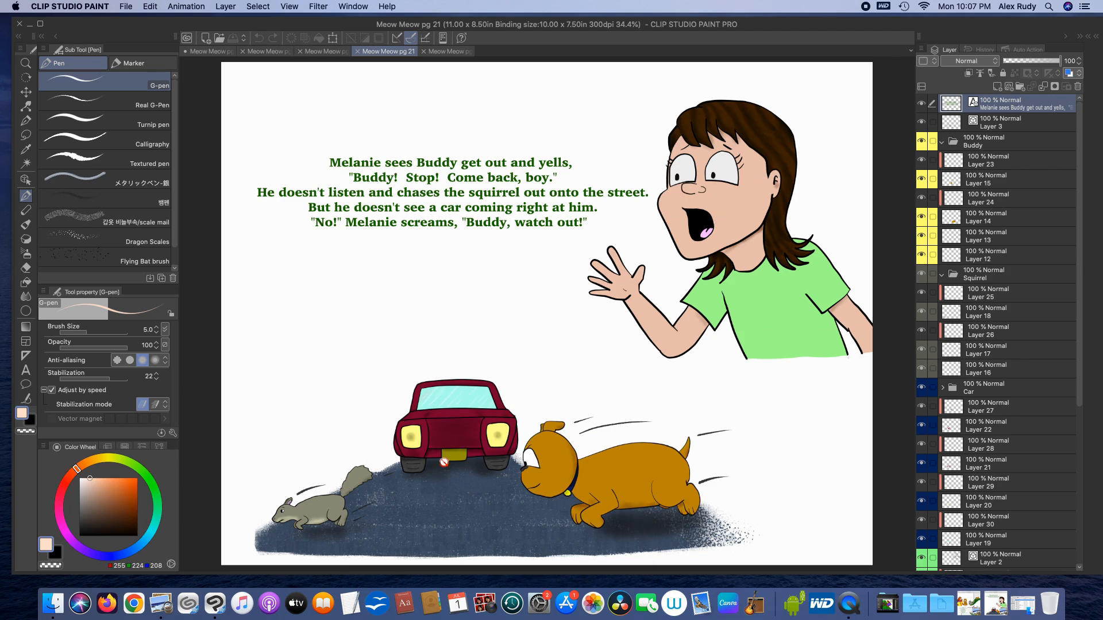
pyautogui.click(1000, 604)
pyautogui.moveTo(519, 40); pyautogui.dragTo(723, 39)
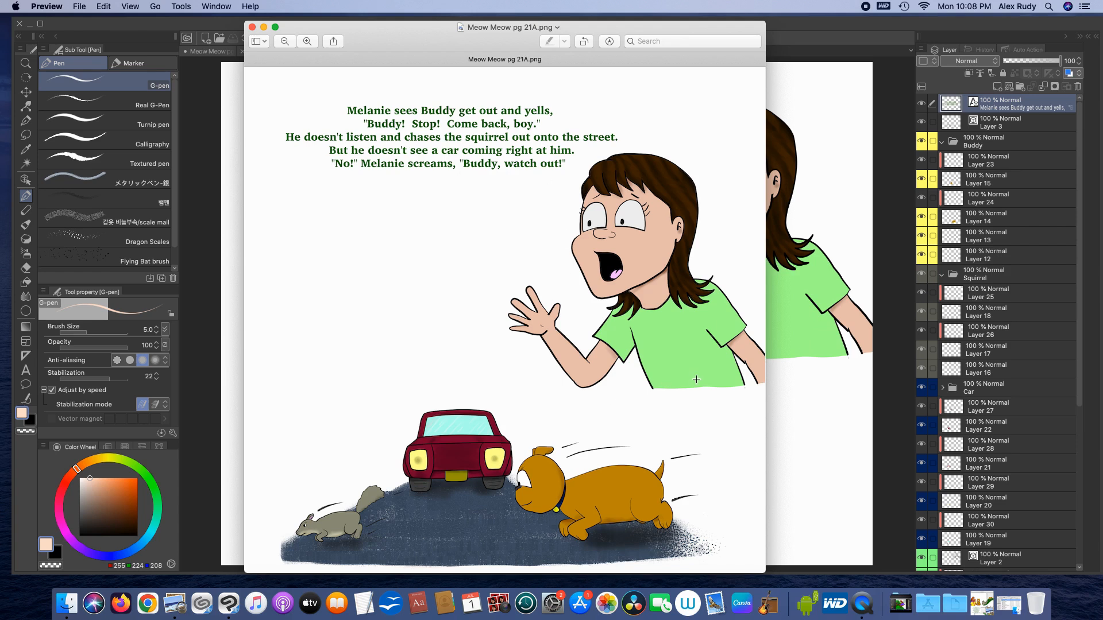
pyautogui.moveTo(713, 36); pyautogui.dragTo(749, 35)
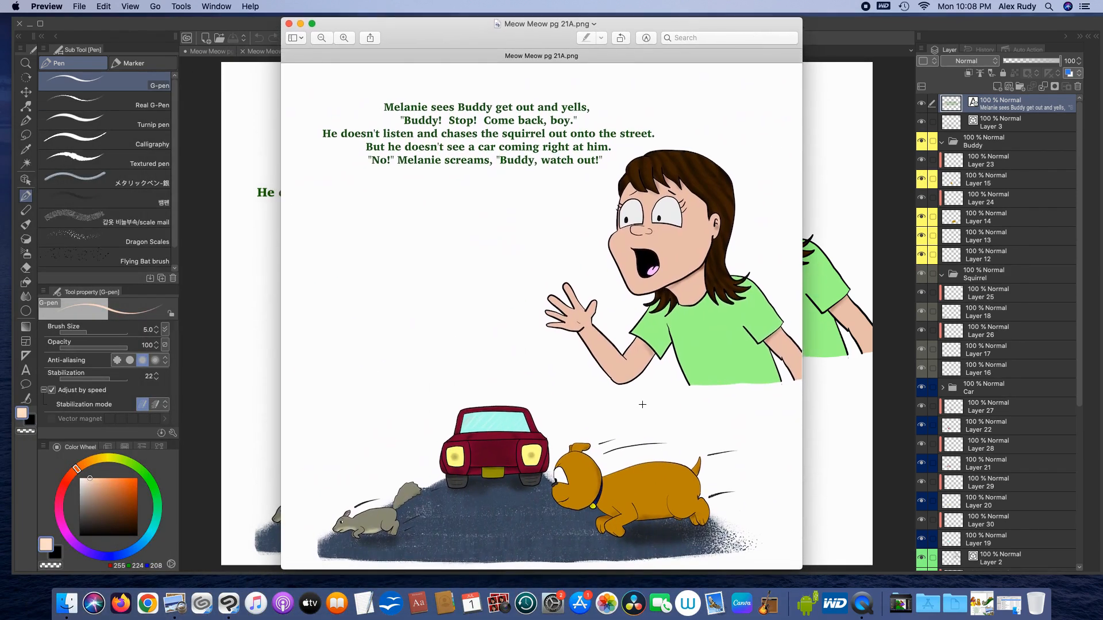
pyautogui.moveTo(694, 36)
pyautogui.mouseDown()
pyautogui.moveTo(419, 75)
pyautogui.moveTo(707, 45)
pyautogui.mouseUp()
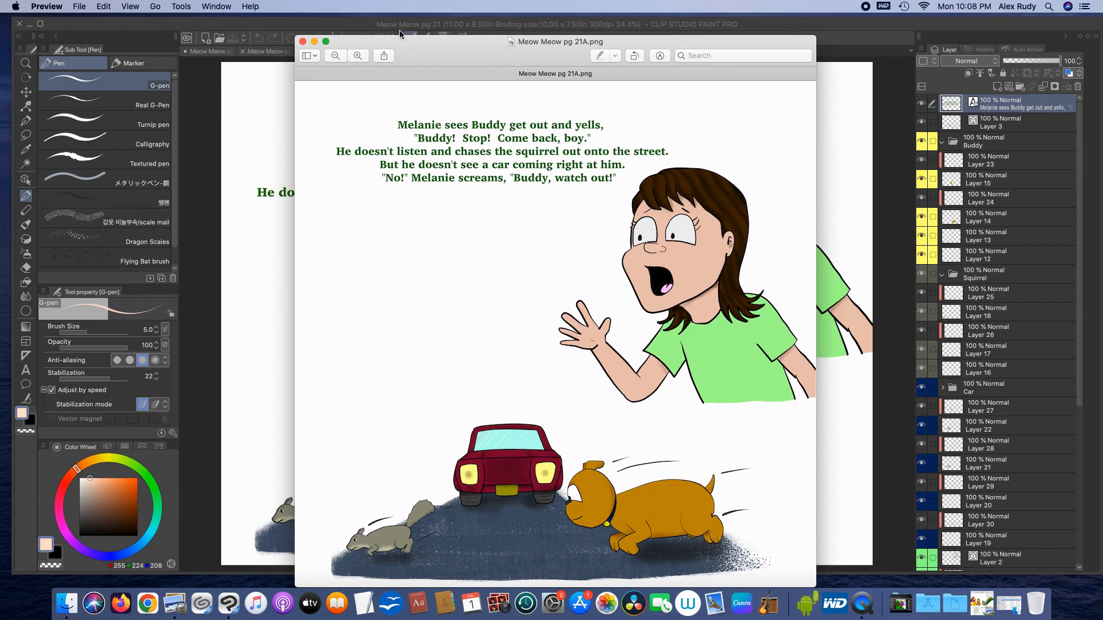
pyautogui.click(303, 41)
# Compare the original Meow Meow pg 24 document with the square Meow Meow pg 24A.png in Preview, then close the image.
pyautogui.click(452, 52)
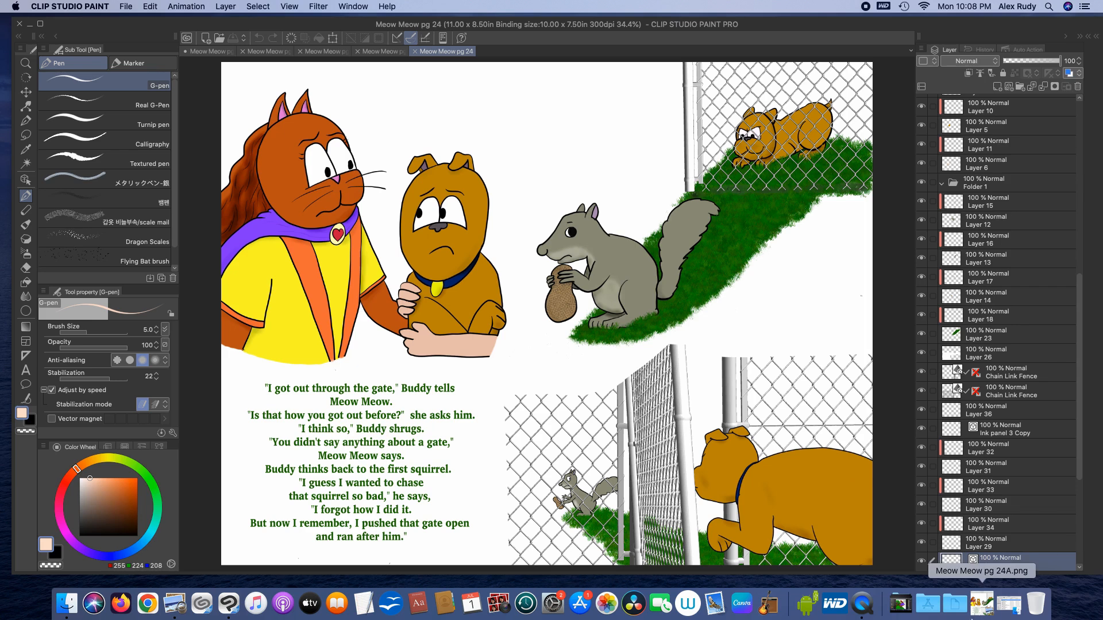
pyautogui.click(980, 606)
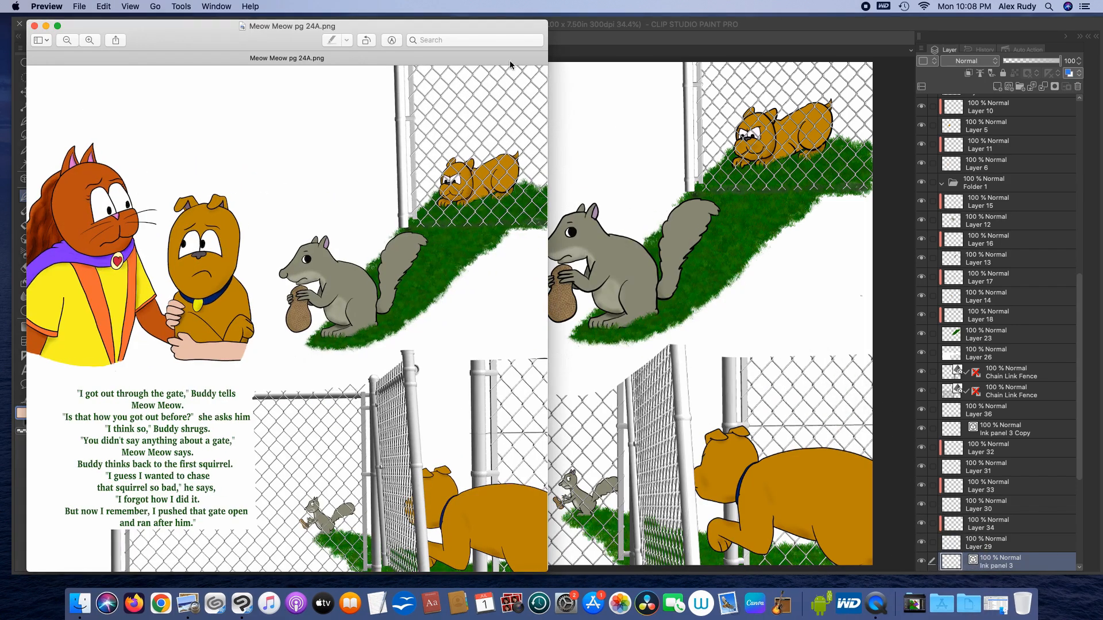
pyautogui.moveTo(521, 33); pyautogui.dragTo(476, 64)
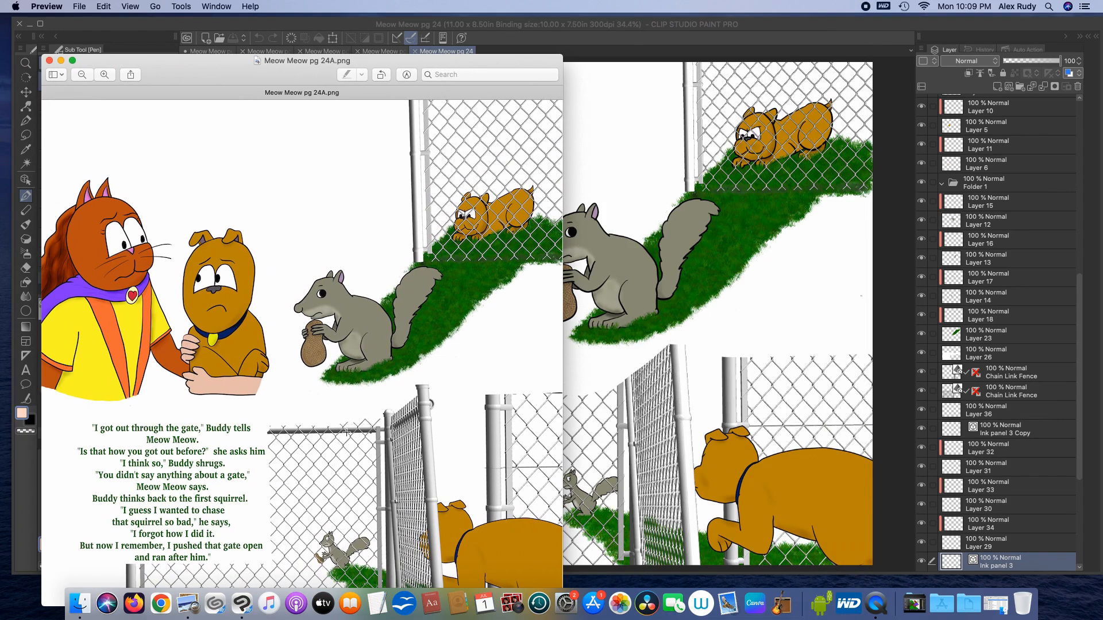
pyautogui.moveTo(503, 67); pyautogui.dragTo(513, 27)
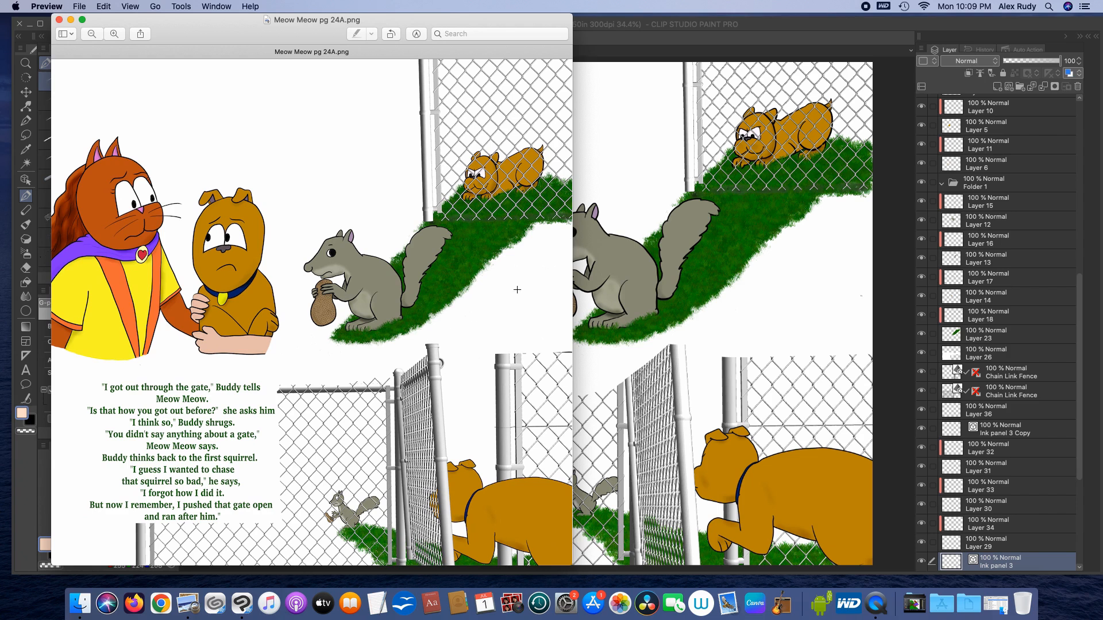
pyautogui.moveTo(520, 22); pyautogui.dragTo(1049, 21)
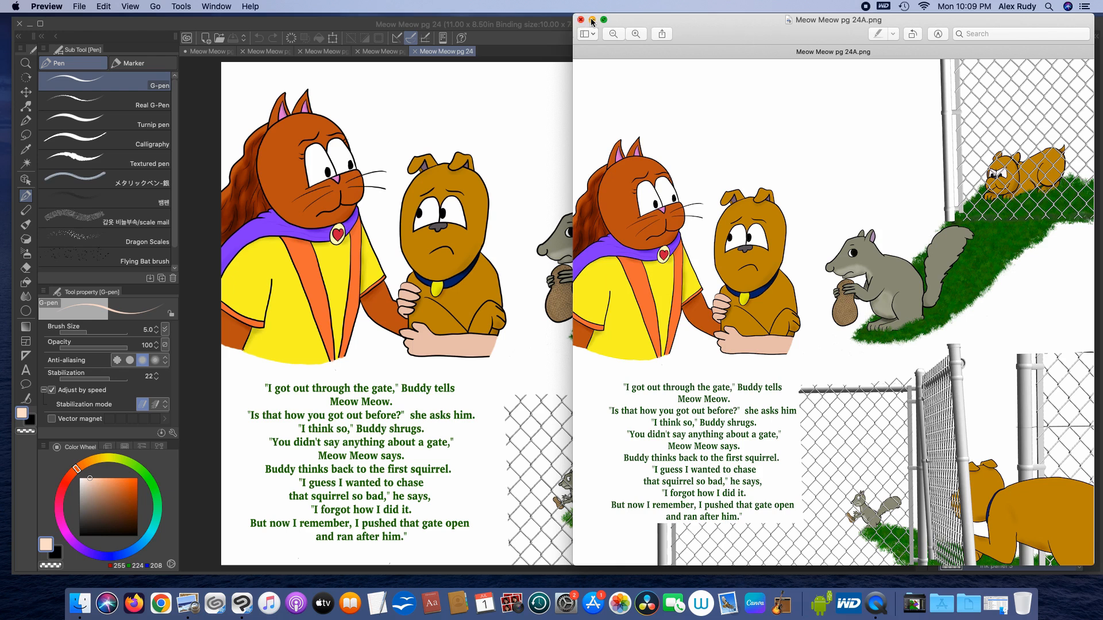
pyautogui.moveTo(732, 21); pyautogui.dragTo(561, 25)
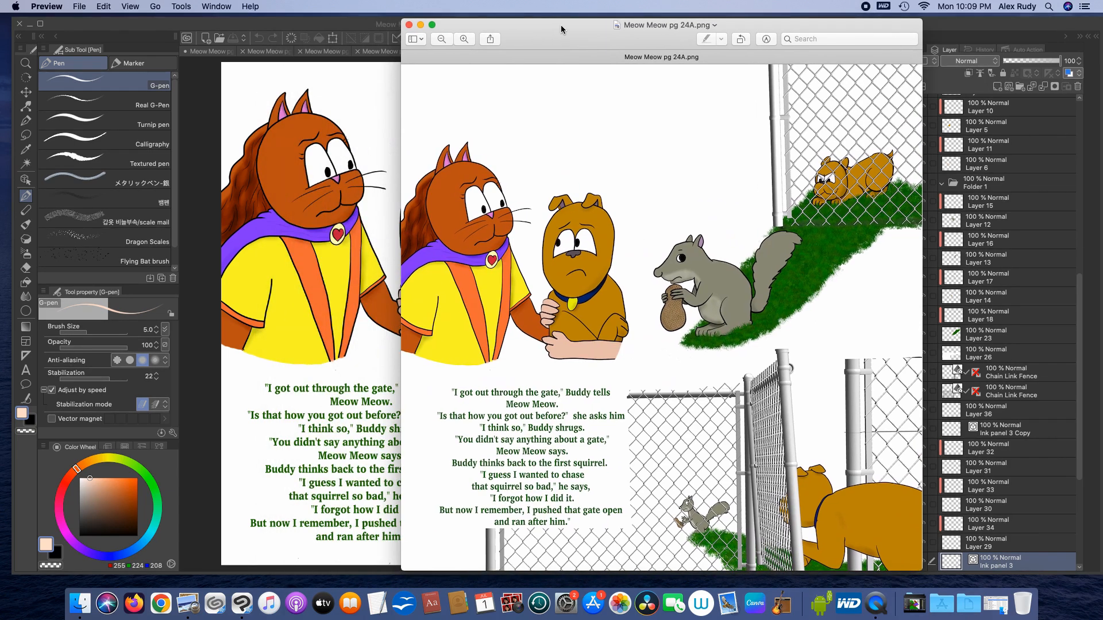
pyautogui.click(409, 25)
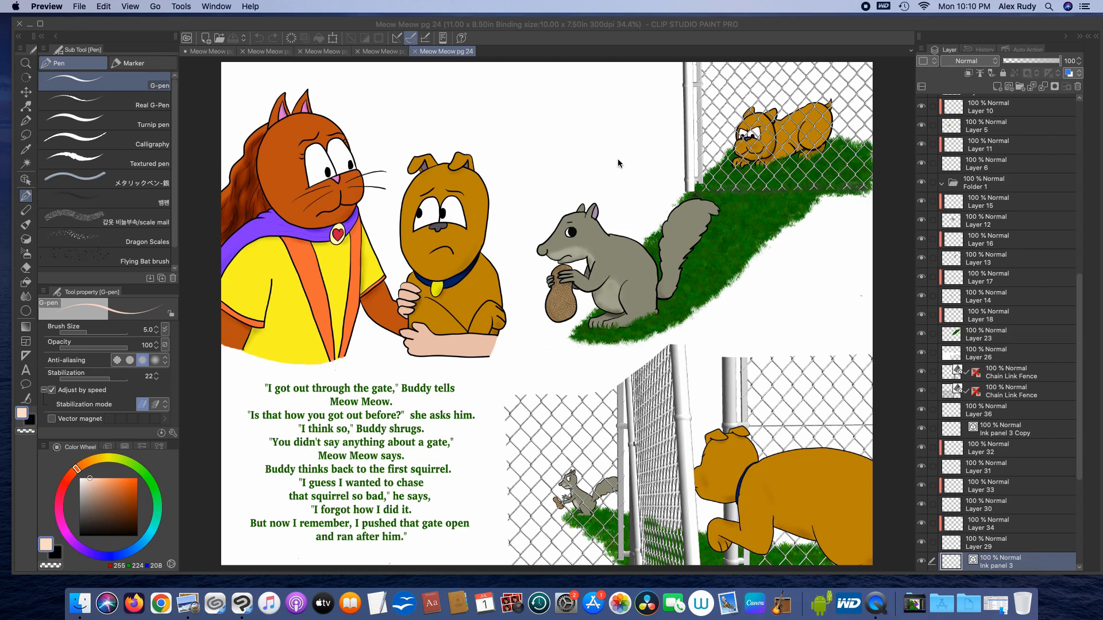
# Return to the square Meow Meow pg 5a document in Clip Studio Paint.
pyautogui.press('super+minus')
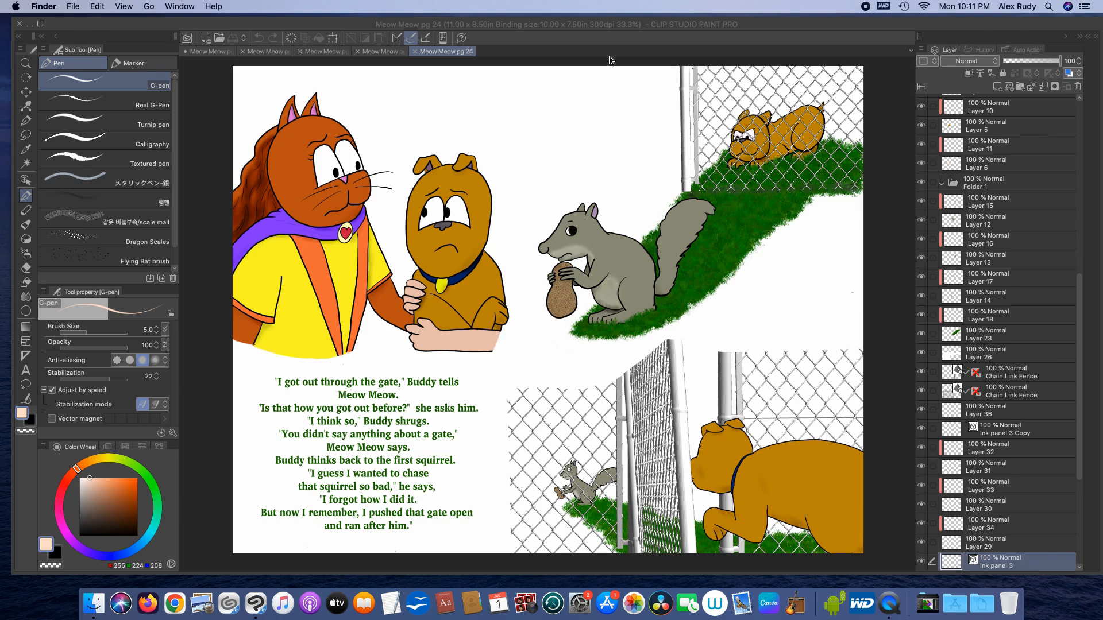
pyautogui.click(212, 55)
pyautogui.moveTo(212, 56)
pyautogui.mouseDown()
pyautogui.moveTo(247, 57)
pyautogui.moveTo(232, 64)
pyautogui.mouseUp()
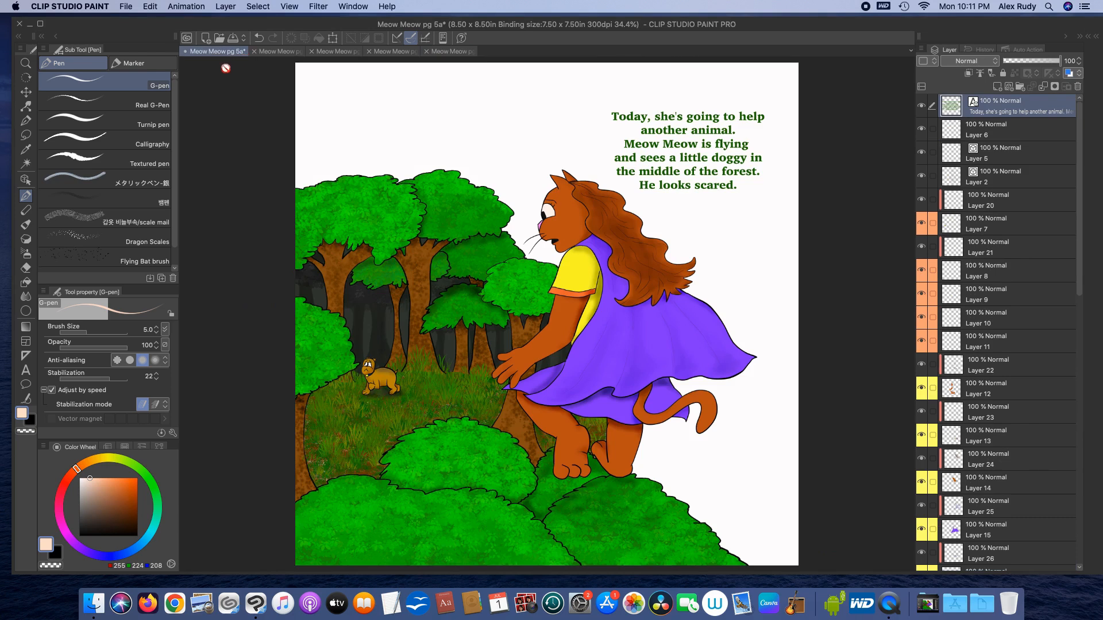